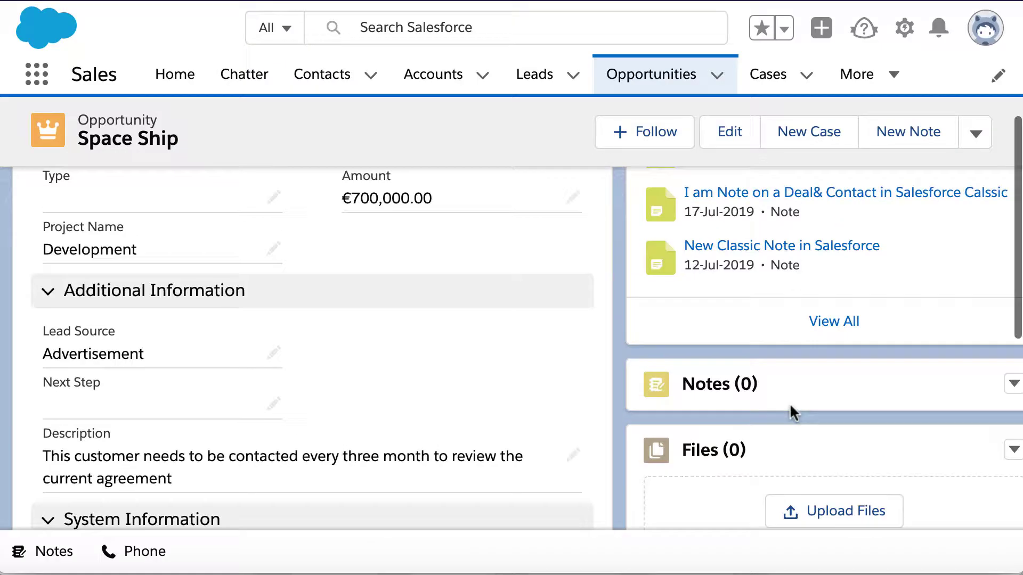
# Scroll the Space Ship opportunity page to compare its three classic notes with the empty Notes list
pyautogui.scroll(2, 789, 403)
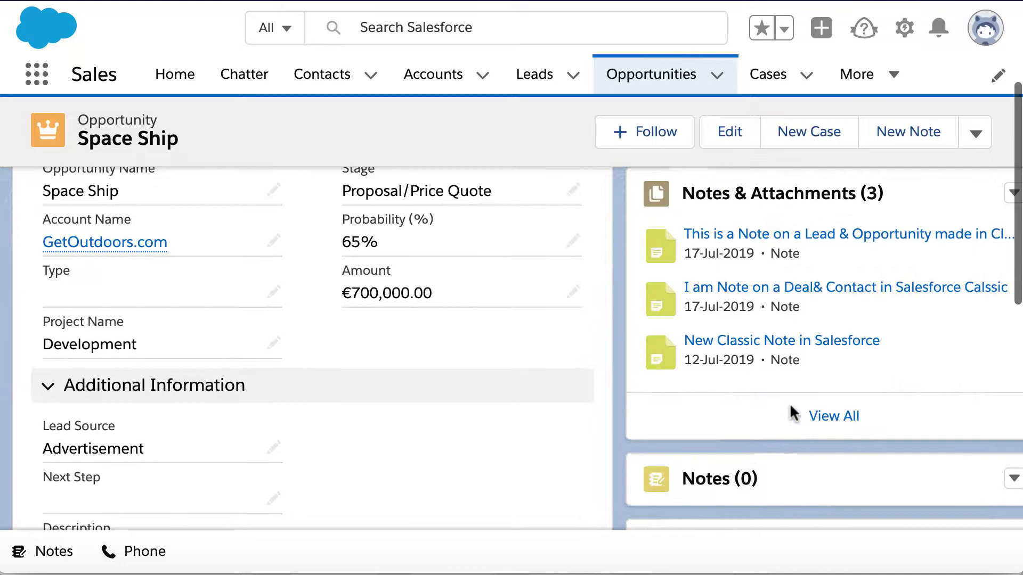
pyautogui.scroll(1, 791, 407)
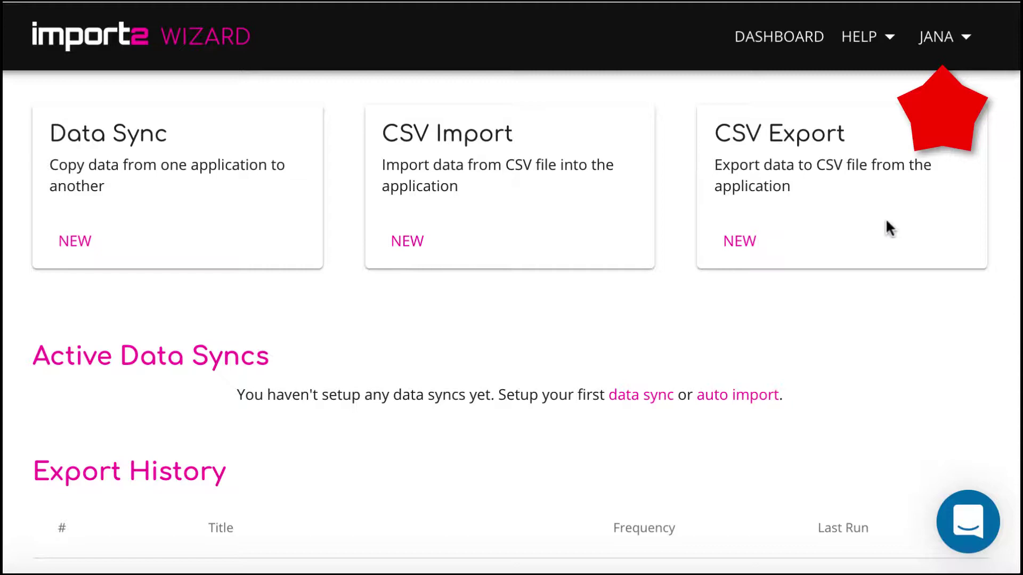
# Create a new CSV export from the Salesforce account with Classic Note as the object
pyautogui.click(743, 247)
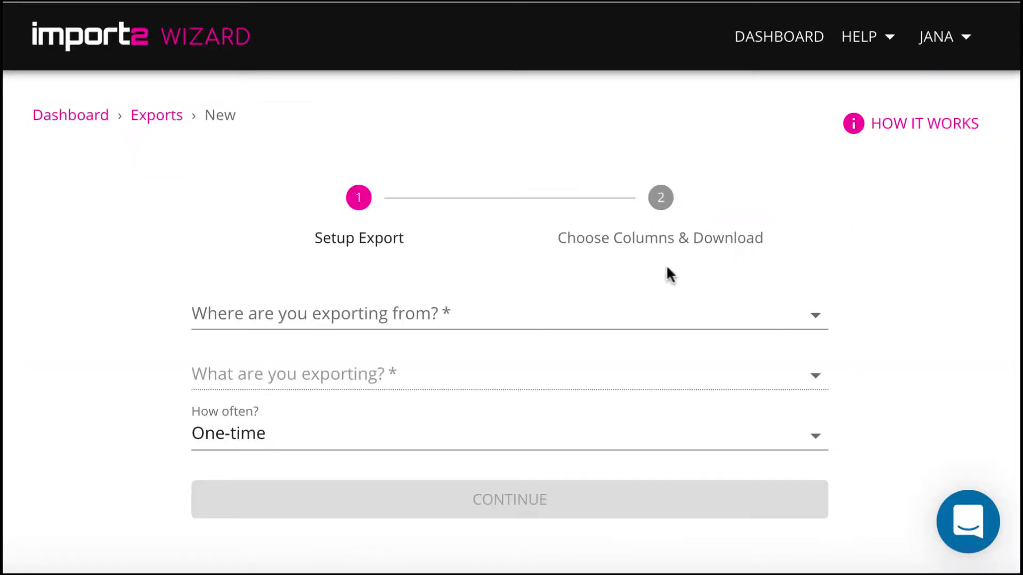
pyautogui.click(619, 313)
pyautogui.scroll(-5, 622, 318)
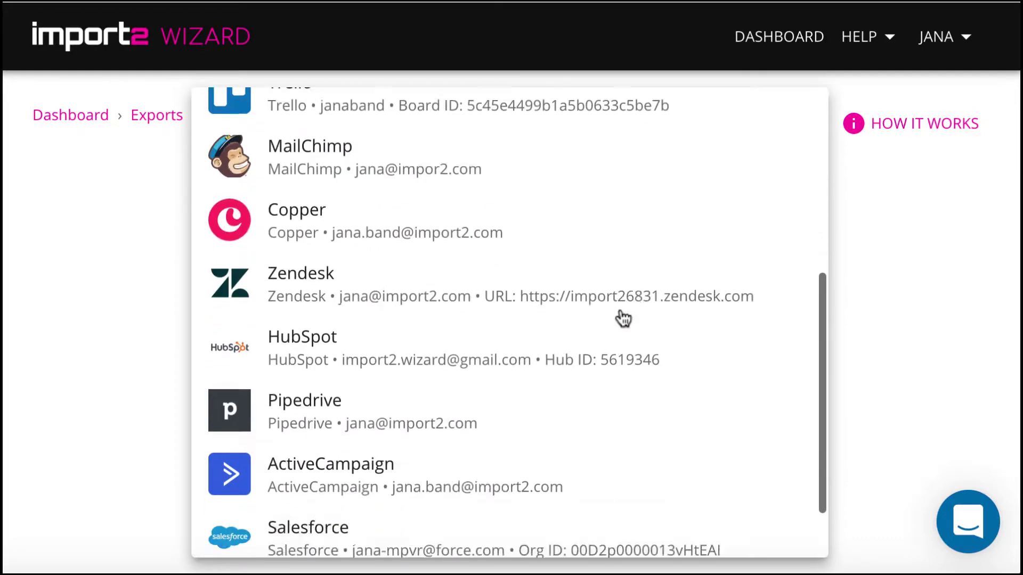
pyautogui.scroll(-2, 622, 318)
pyautogui.click(612, 457)
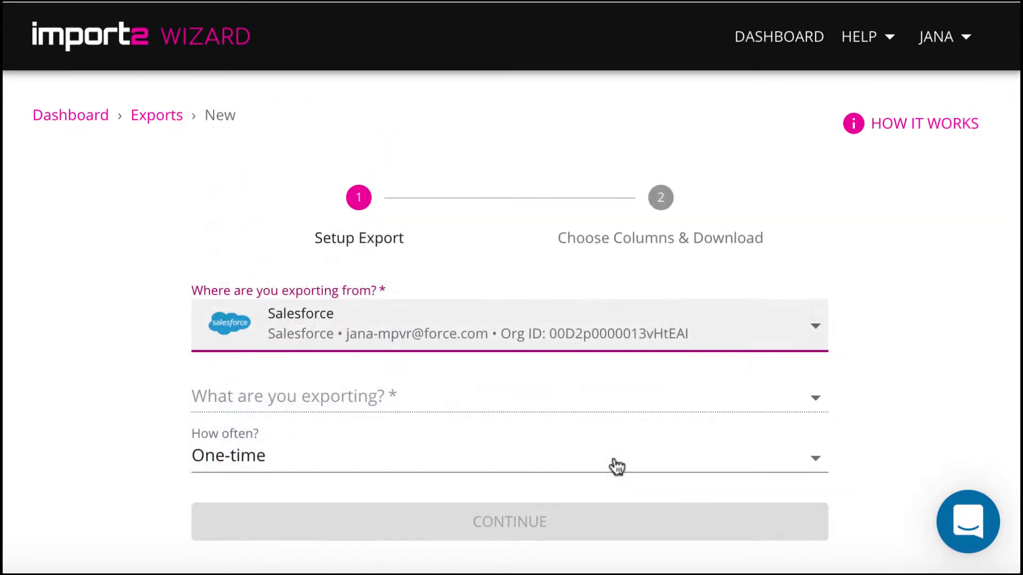
pyautogui.click(533, 401)
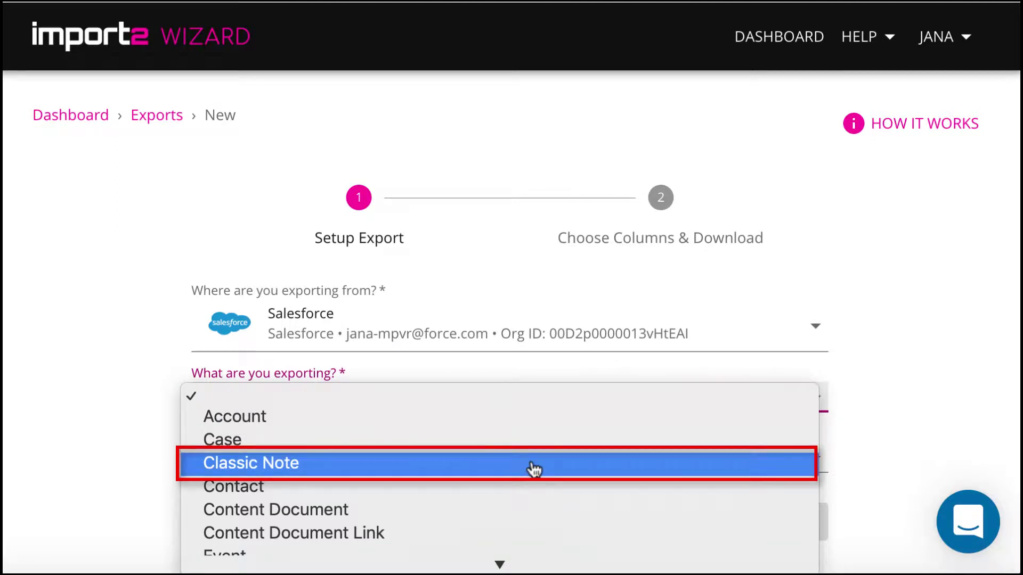
pyautogui.click(533, 467)
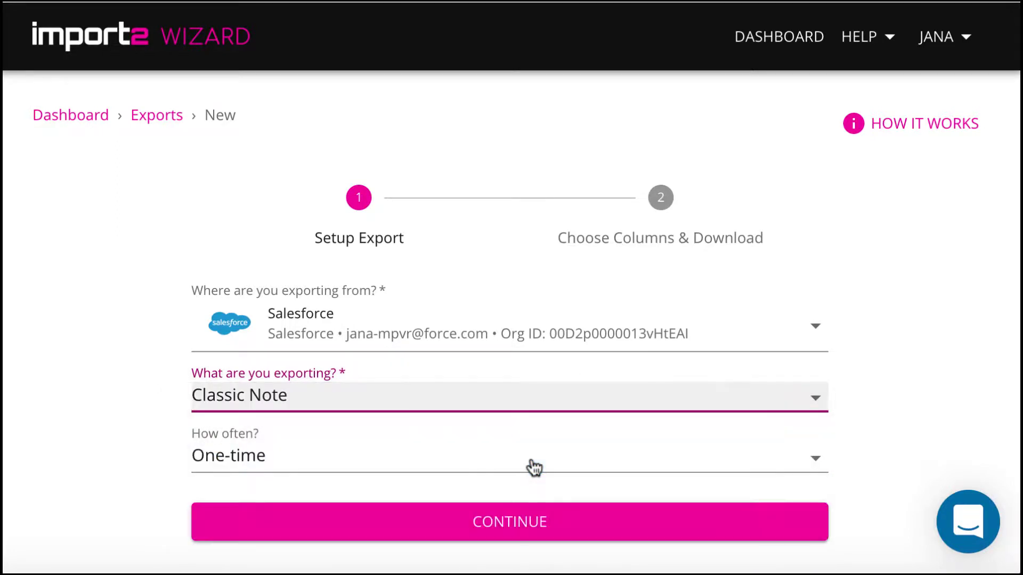
pyautogui.click(533, 512)
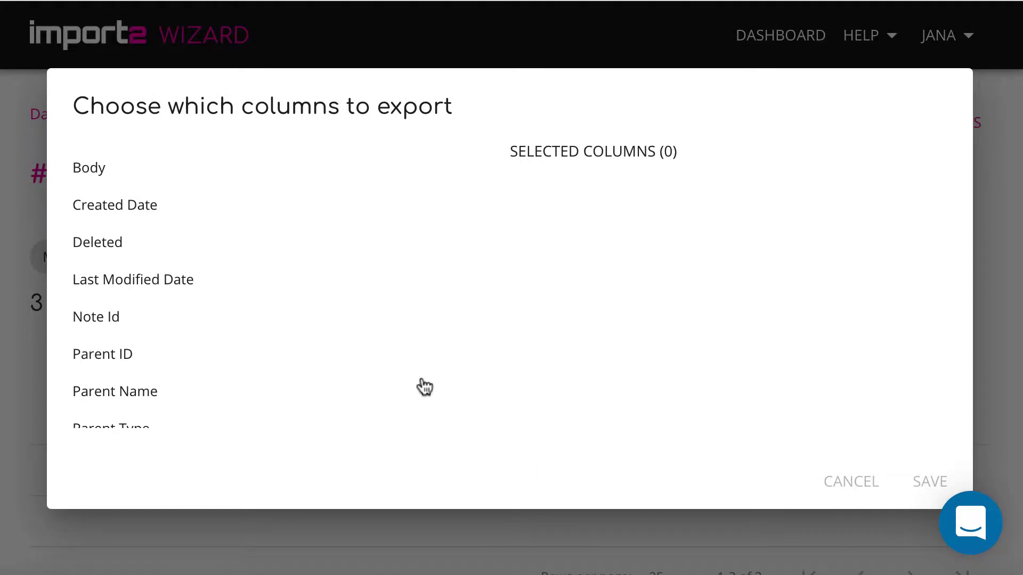
# Tick the seven export columns: Body, Created Date, Note Id, Parent ID, Parent Name, Parent Type, Title
pyautogui.click(167, 178)
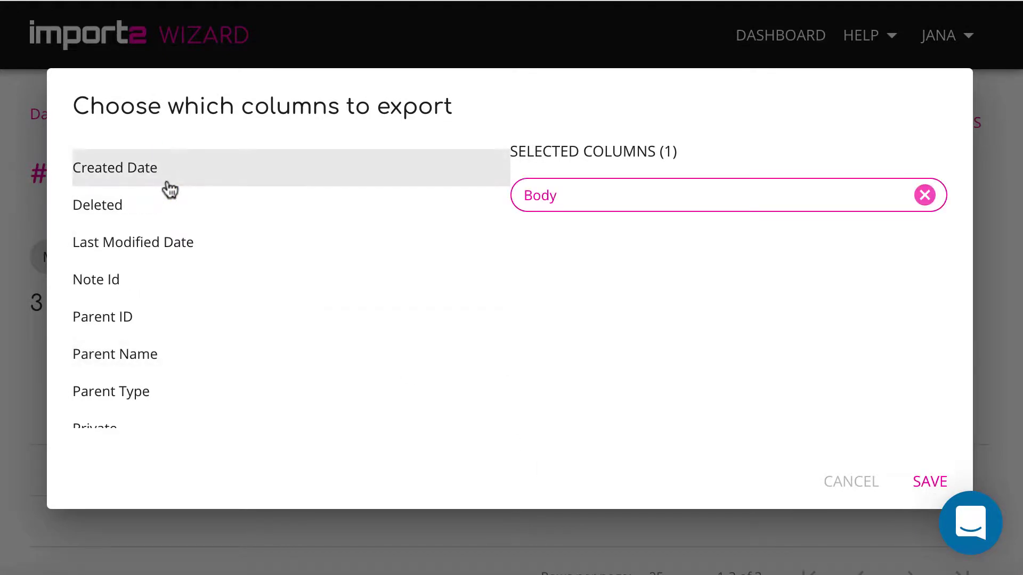
pyautogui.click(169, 178)
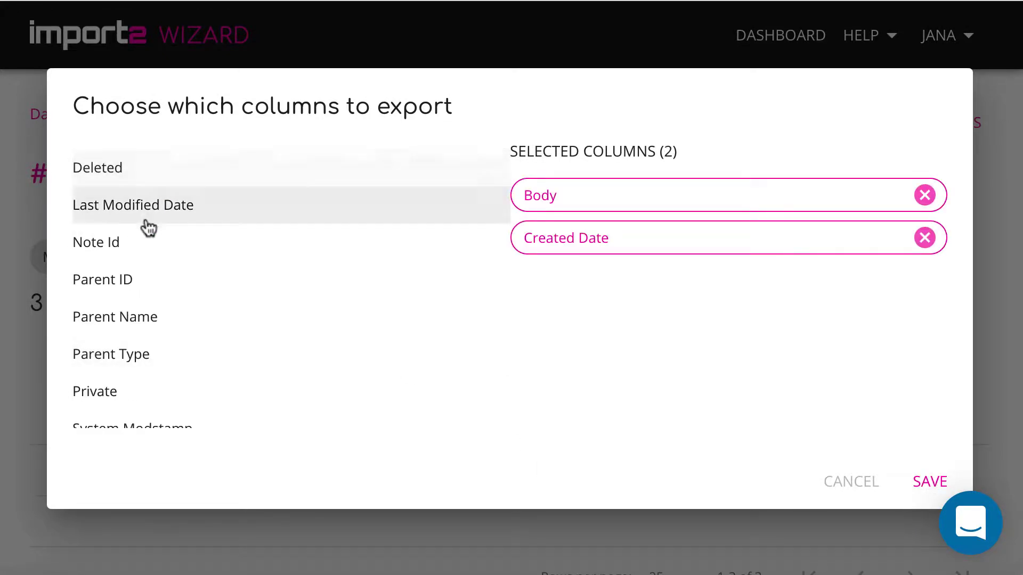
pyautogui.click(138, 245)
pyautogui.click(139, 247)
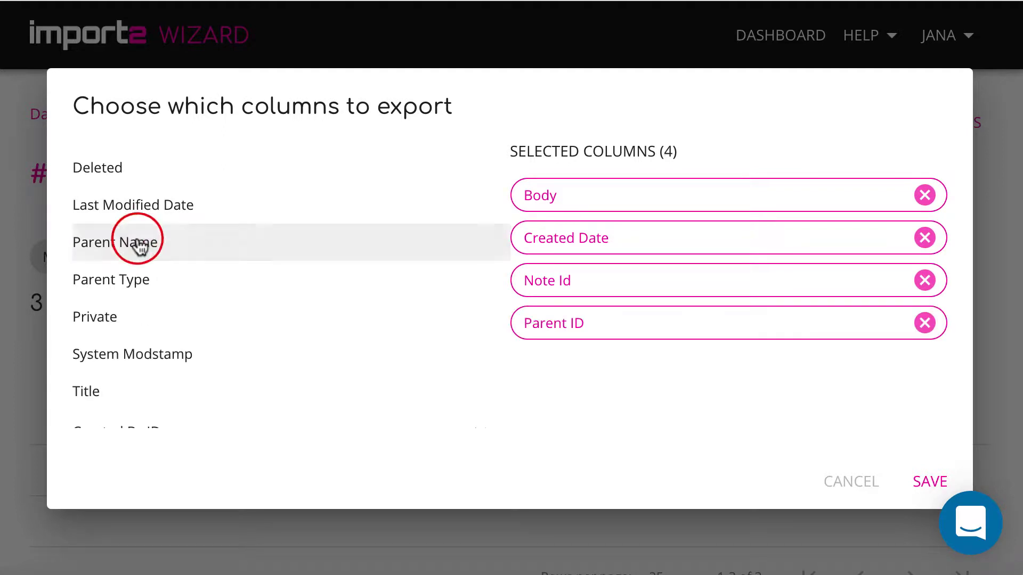
pyautogui.click(142, 246)
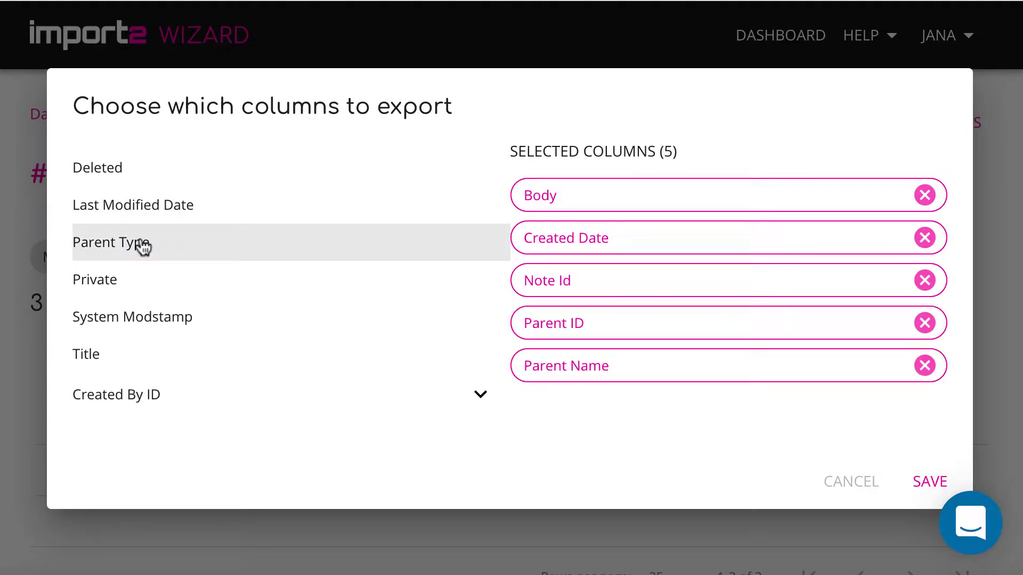
pyautogui.click(143, 246)
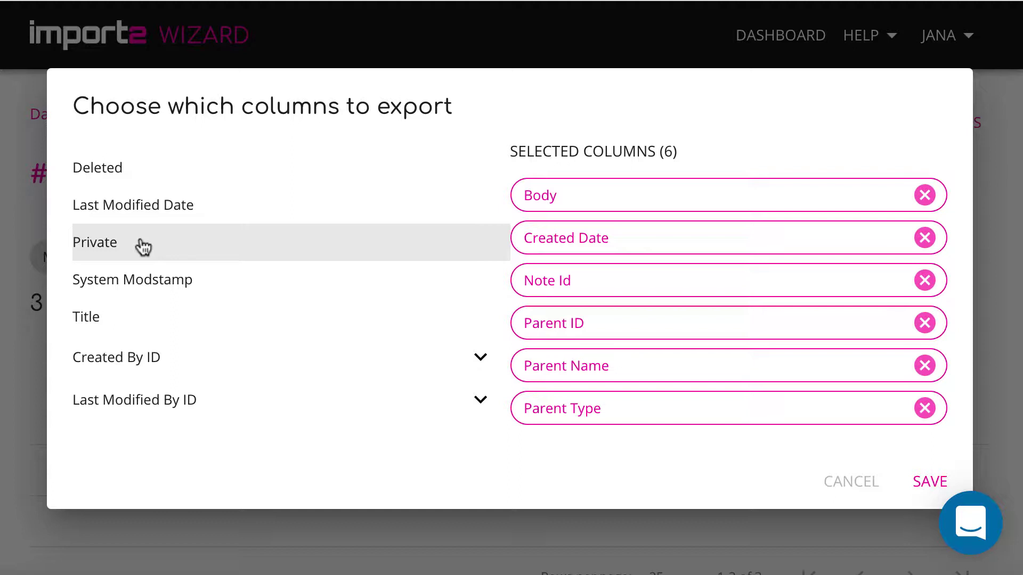
pyautogui.click(137, 319)
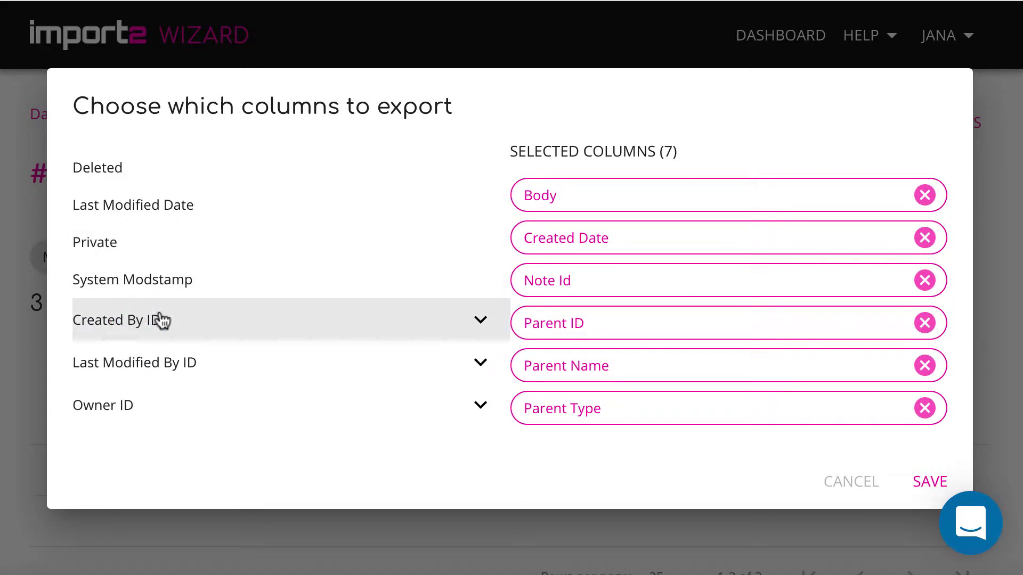
# Save the chosen columns and download export #367 of Classic Notes as a CSV file
pyautogui.click(927, 482)
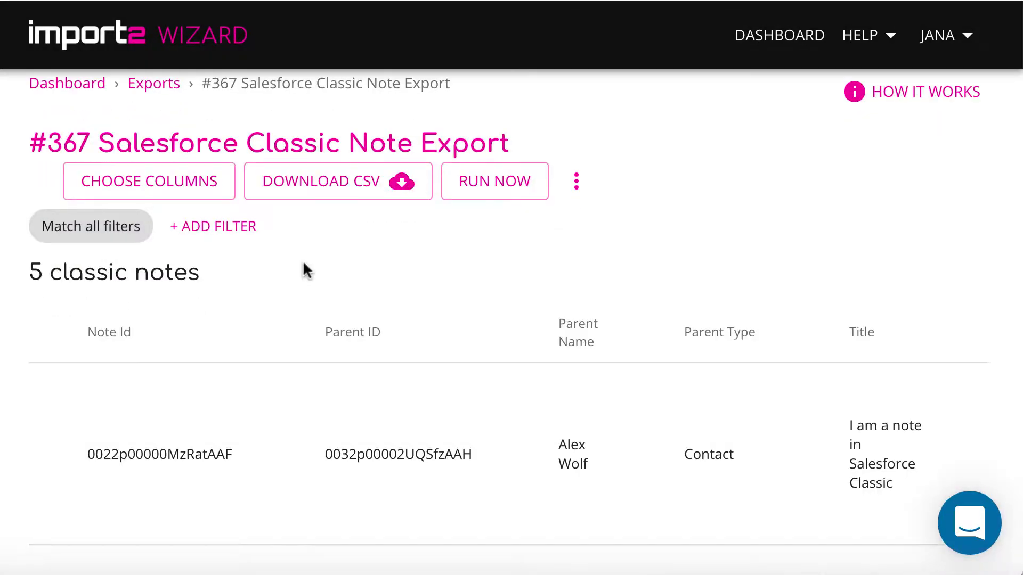
pyautogui.scroll(-5, 304, 269)
pyautogui.scroll(-4, 303, 266)
pyautogui.scroll(10, 303, 267)
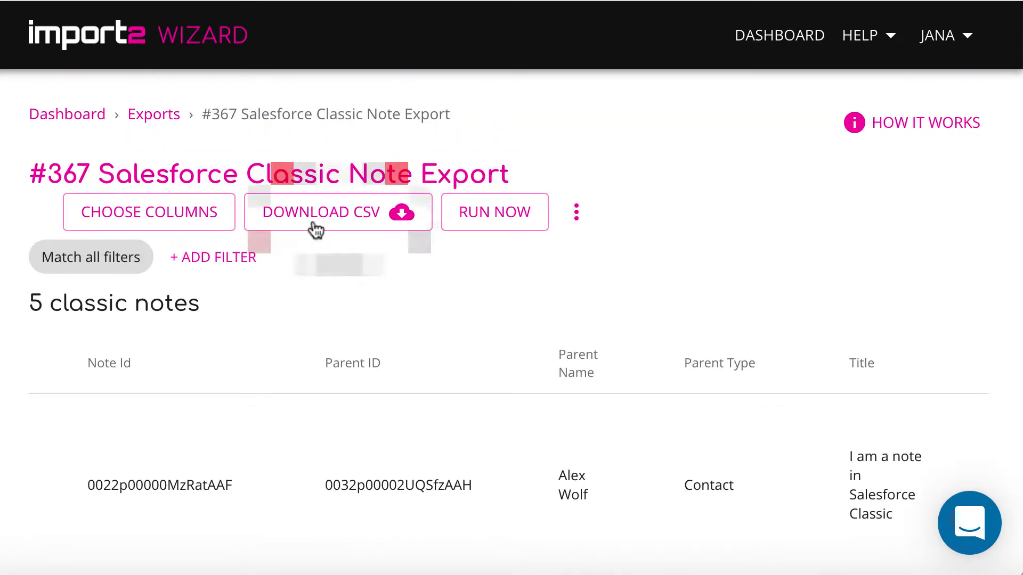
pyautogui.click(315, 223)
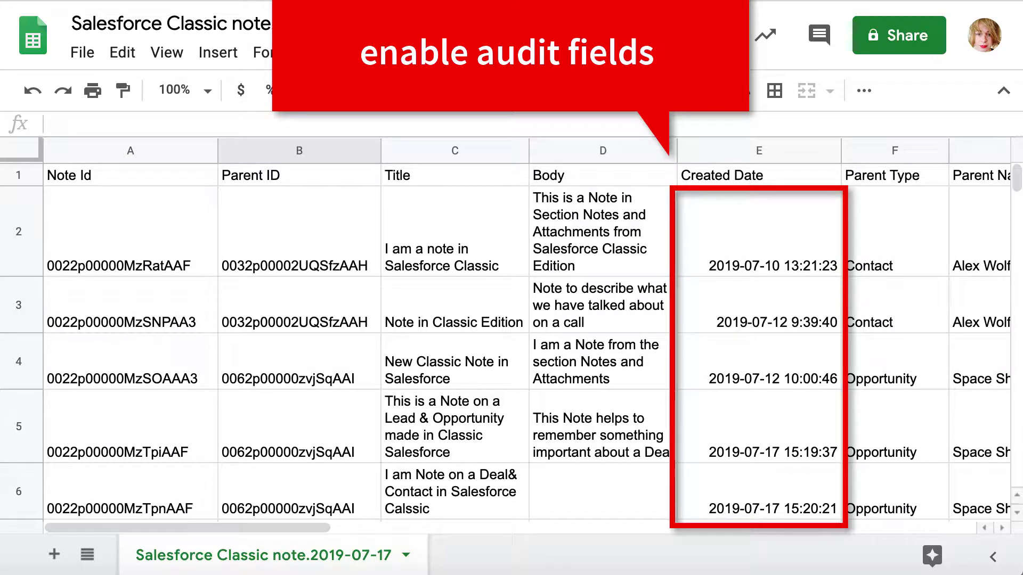
# Scroll right in the exported sheet to view the Title through Parent Name columns
pyautogui.hscroll(6, 614, 492)
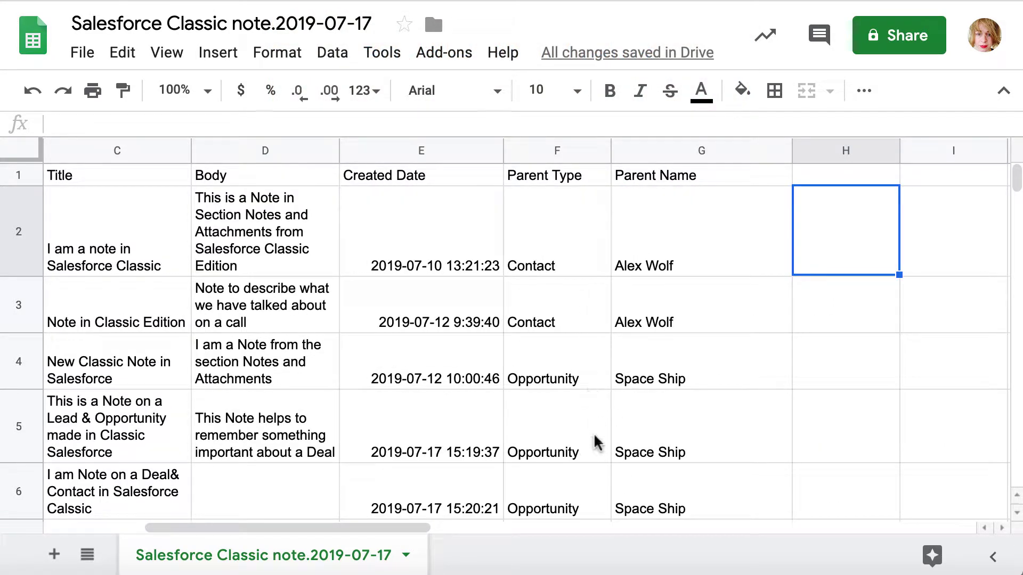
# Insert a column after Parent Type and label the pair Parent Type Contact and Parent Type- Opportunity
pyautogui.click(598, 154)
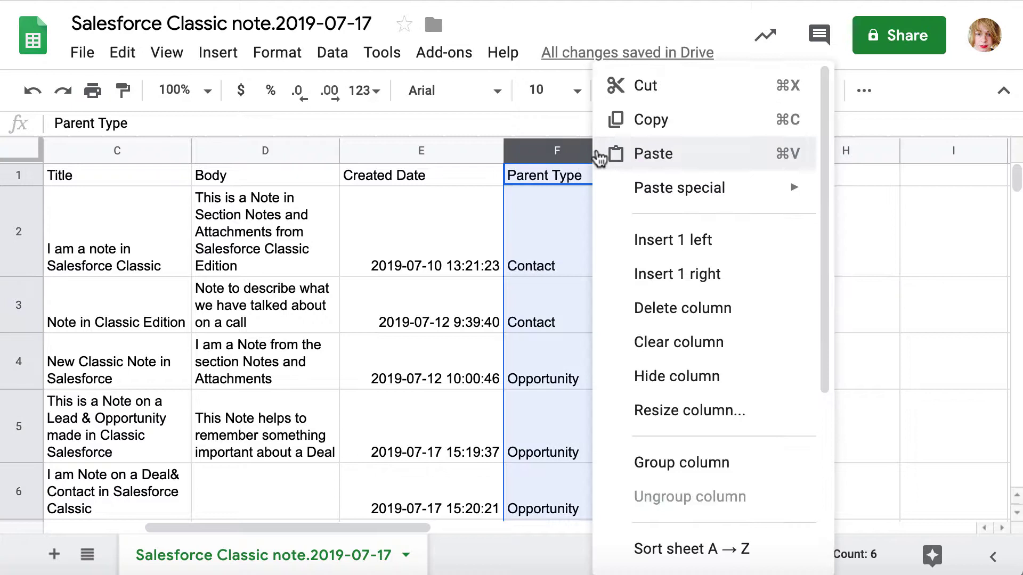
pyautogui.click(664, 275)
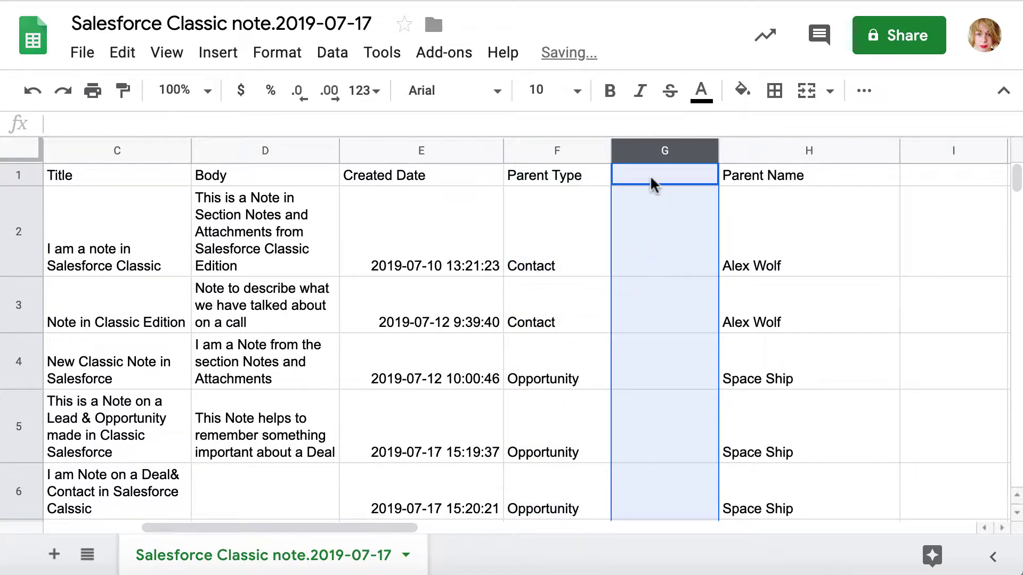
pyautogui.click(595, 173)
pyautogui.write('Co')
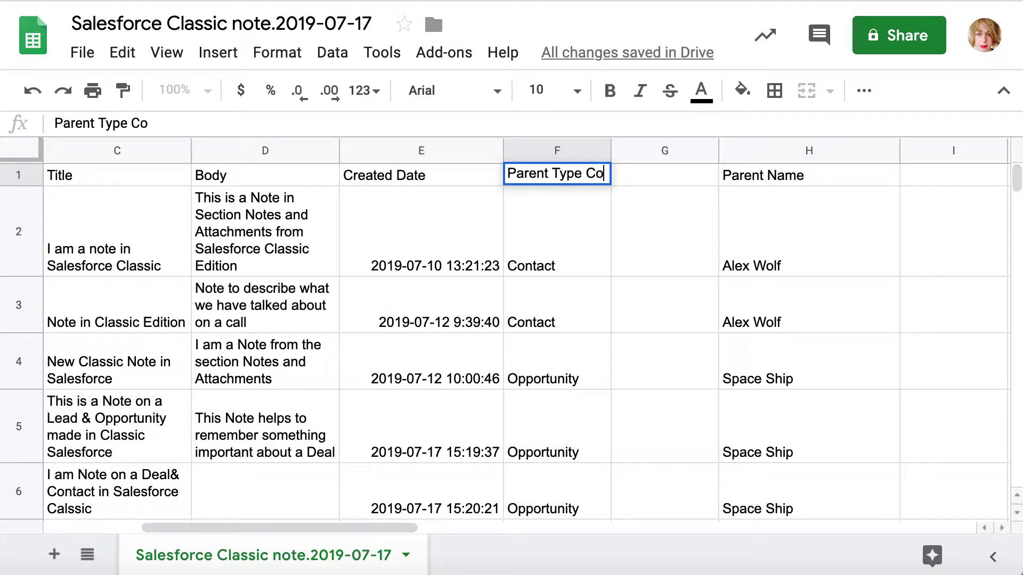
pyautogui.write('ntact')
pyautogui.click(656, 197)
pyautogui.moveTo(611, 150); pyautogui.dragTo(639, 151)
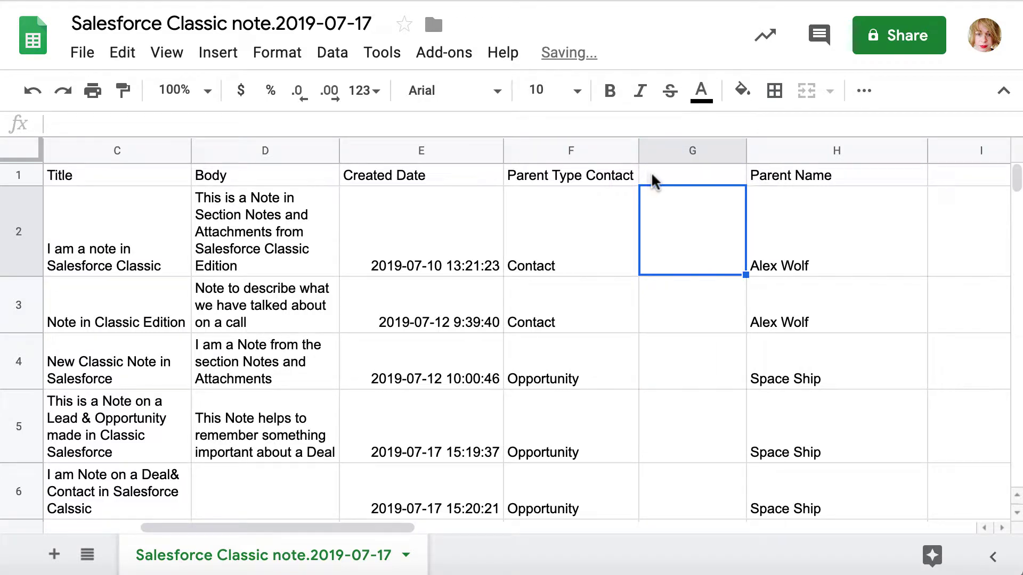
pyautogui.doubleClick(653, 175)
pyautogui.write('Parent Typ')
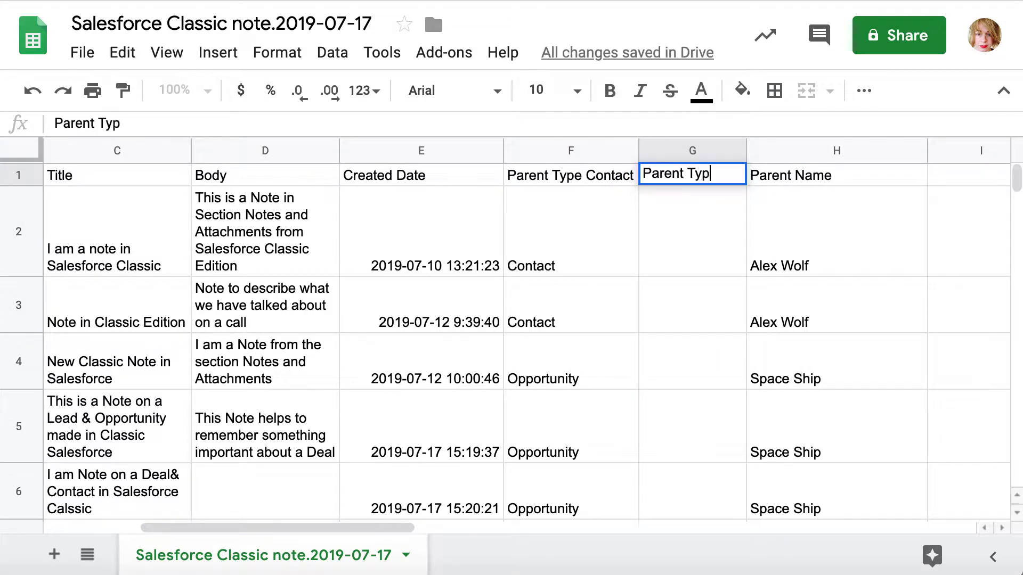
pyautogui.write('e- Opportunity')
pyautogui.click(703, 201)
pyautogui.moveTo(746, 151); pyautogui.dragTo(837, 151)
# Move the Opportunity values from F4:F6 into G4:G6
pyautogui.moveTo(554, 368); pyautogui.dragTo(565, 496)
pyautogui.hotkey('ctrl', 'x')
pyautogui.click(704, 365)
pyautogui.hotkey('ctrl', 'v')
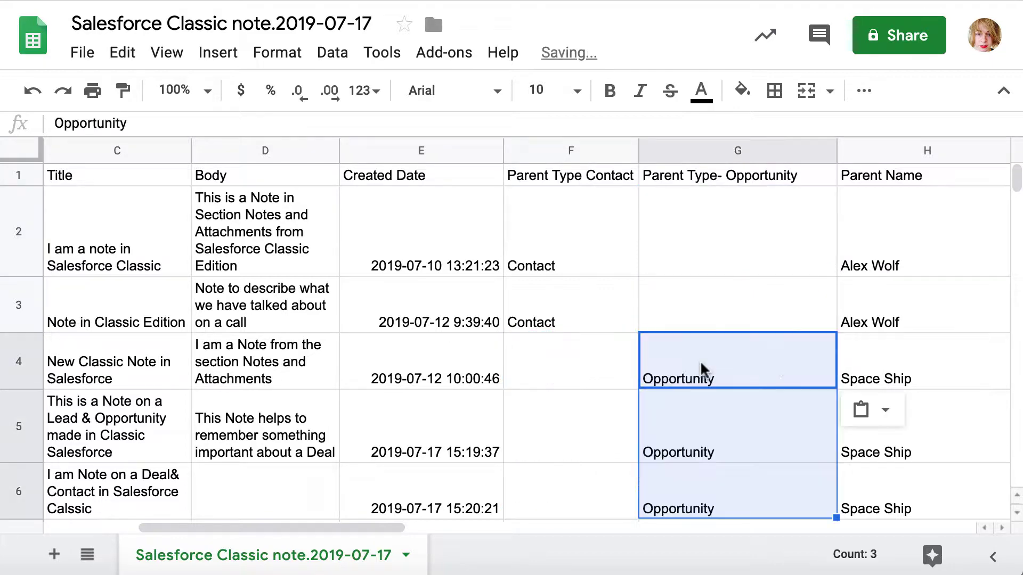
# Rename the Parent Name headers to Parent Name- Contact and Parent Name-Opportunity
pyautogui.hscroll(5, 823, 368)
pyautogui.doubleClick(658, 172)
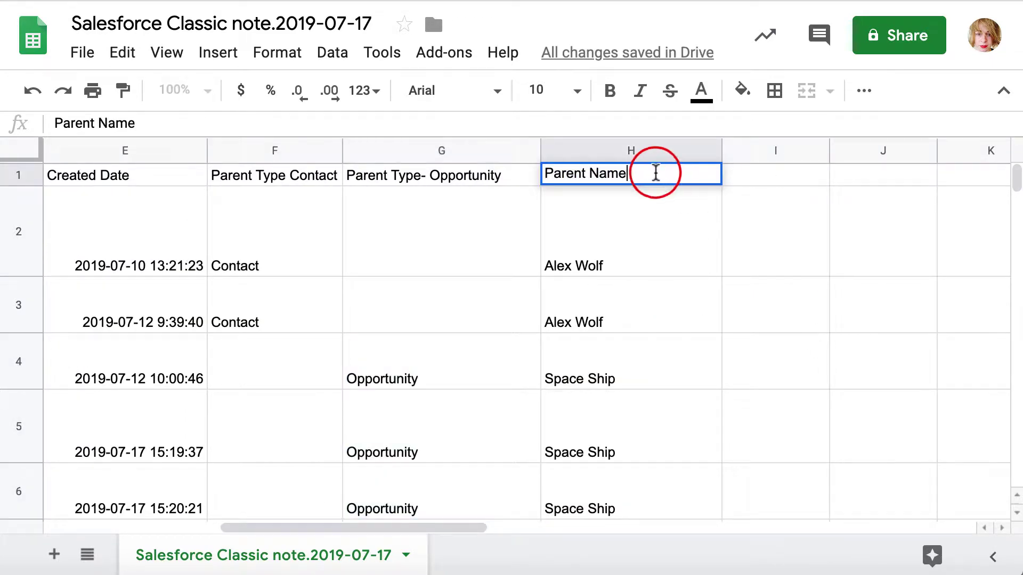
pyautogui.write('- Contact')
pyautogui.press('Tab')
pyautogui.write('Parent N')
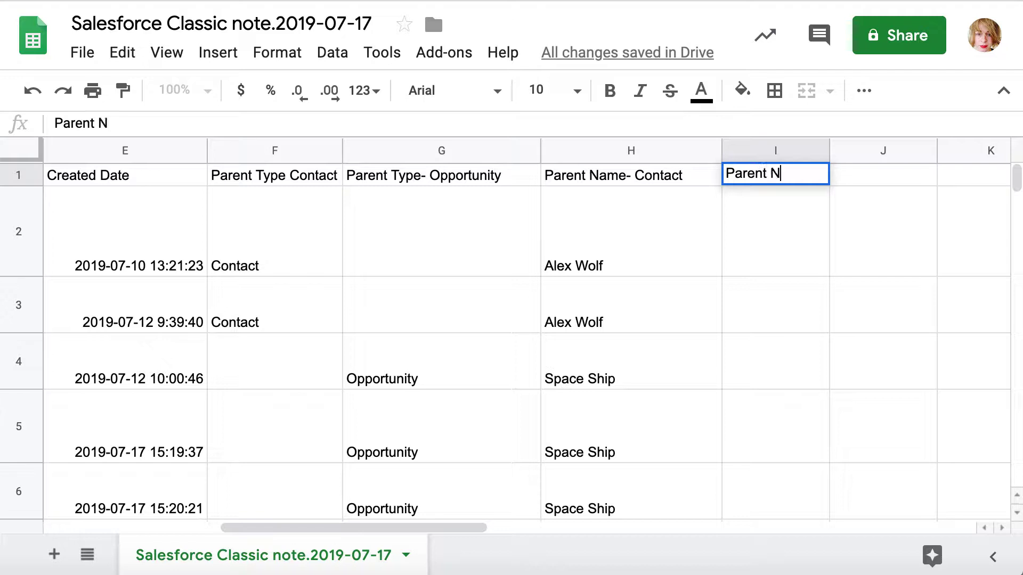
pyautogui.write('ame-Opportunity')
# Move the Space Ship names from H4:H6 into I4:I6 and widen column I
pyautogui.moveTo(653, 368); pyautogui.dragTo(657, 497)
pyautogui.hotkey('ctrl', 'x')
pyautogui.click(787, 366)
pyautogui.hotkey('ctrl', 'v')
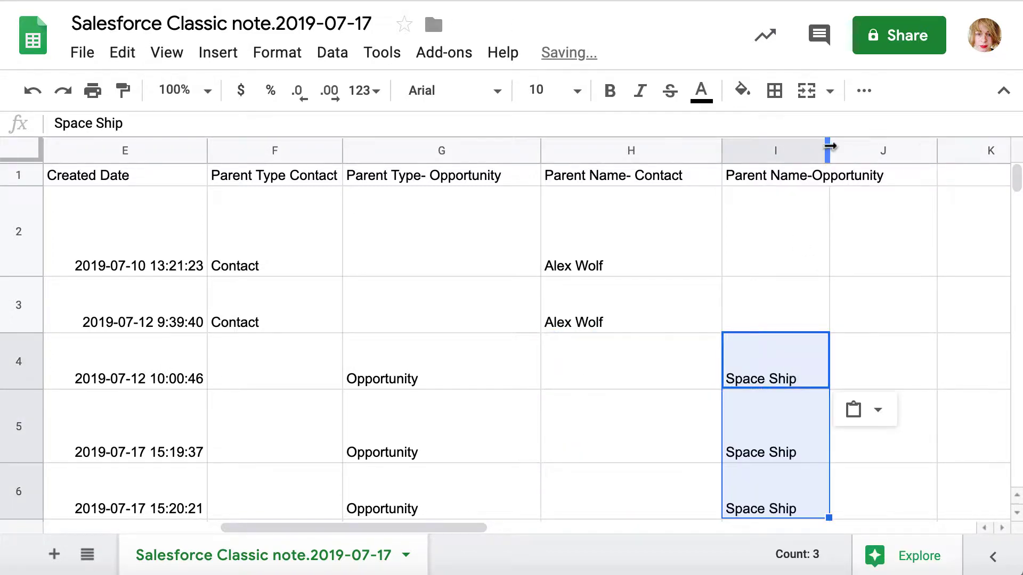
pyautogui.moveTo(830, 146); pyautogui.dragTo(898, 146)
pyautogui.hscroll(-3, 685, 432)
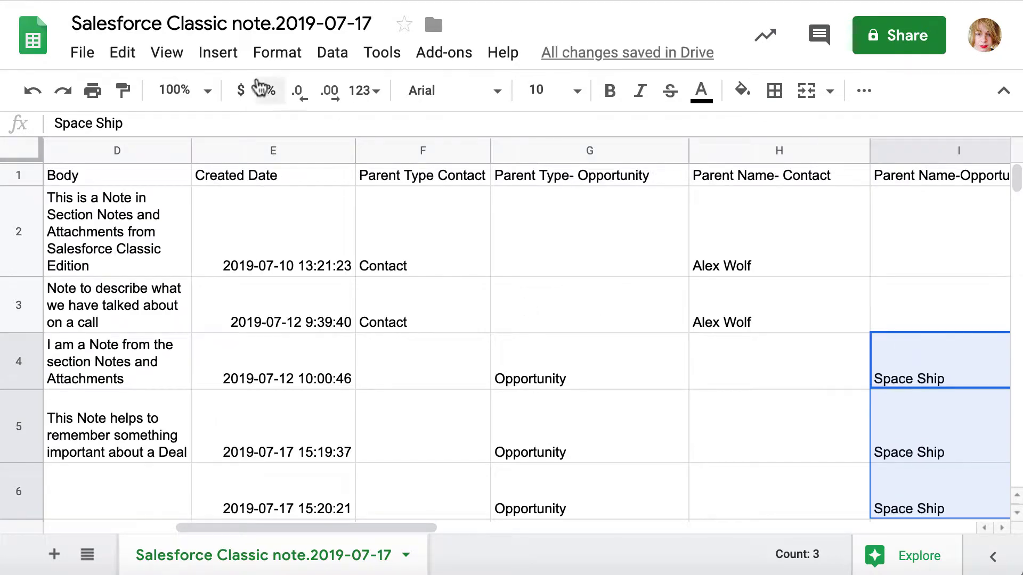
# Download the sheet as a comma-separated values (.csv) file
pyautogui.click(82, 53)
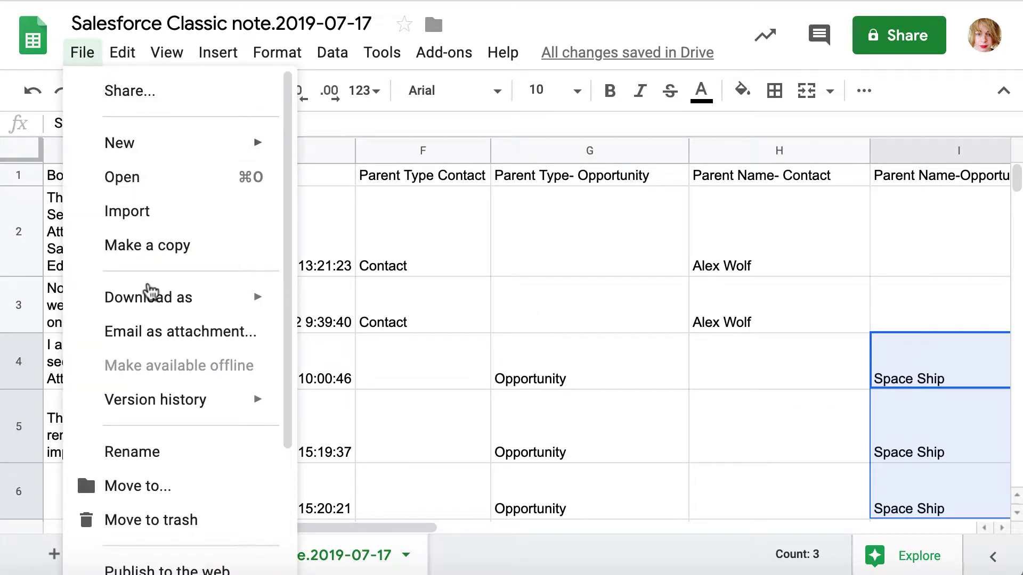
pyautogui.moveTo(155, 308)
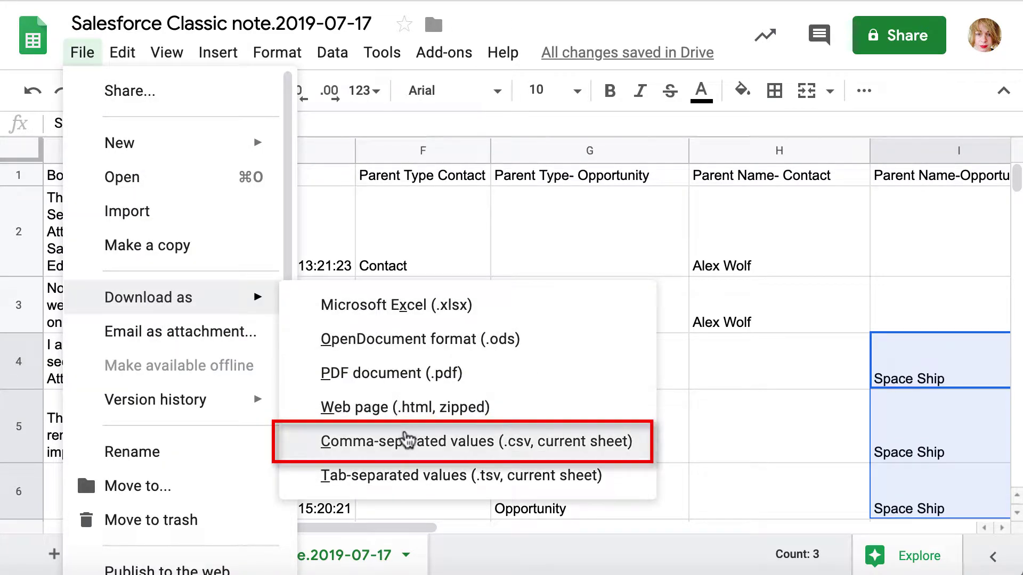
pyautogui.click(402, 440)
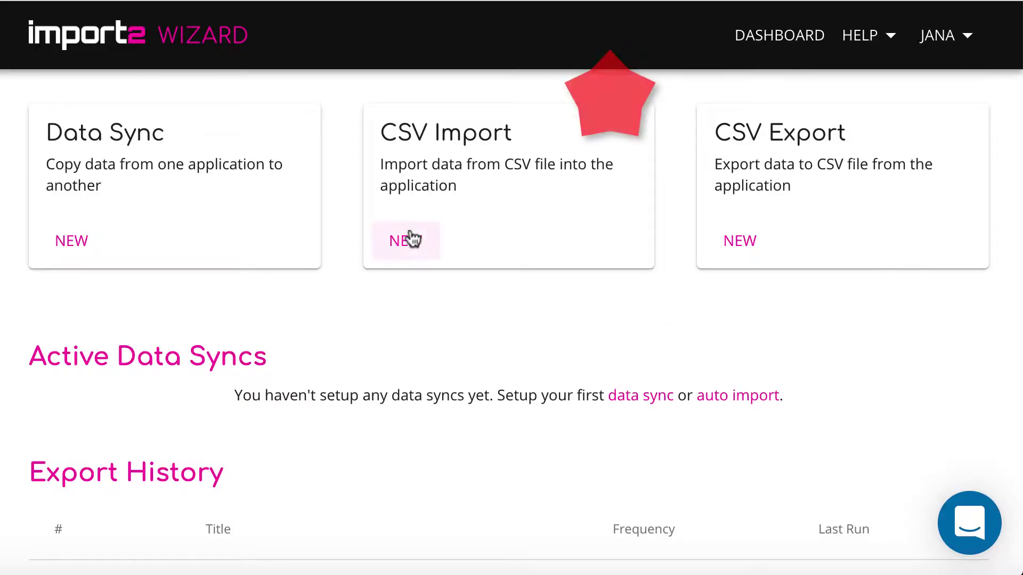
# Start a new CSV import into Salesforce as Lightning Note records
pyautogui.click(411, 239)
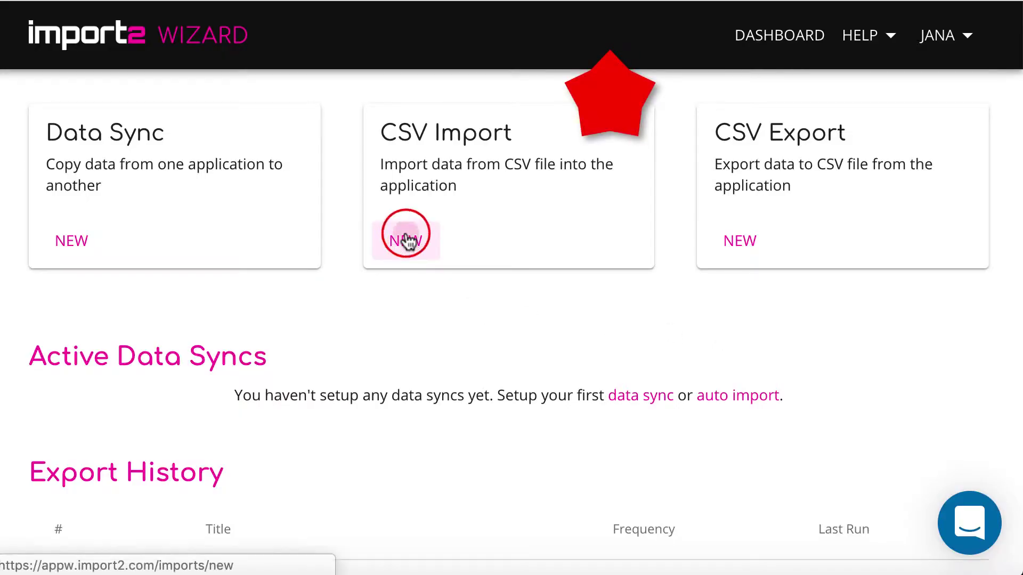
pyautogui.click(417, 338)
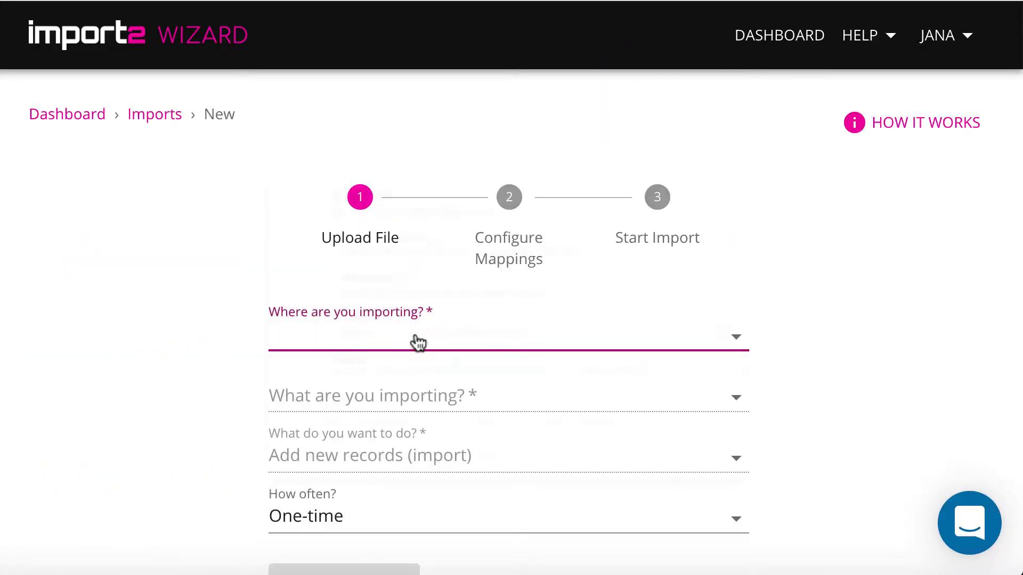
pyautogui.scroll(-8, 418, 343)
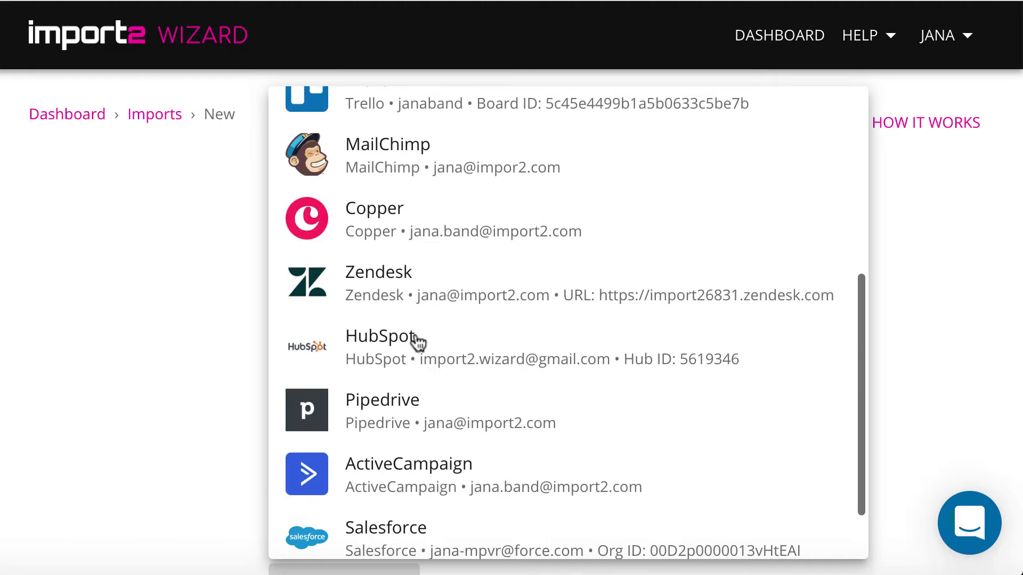
pyautogui.click(418, 470)
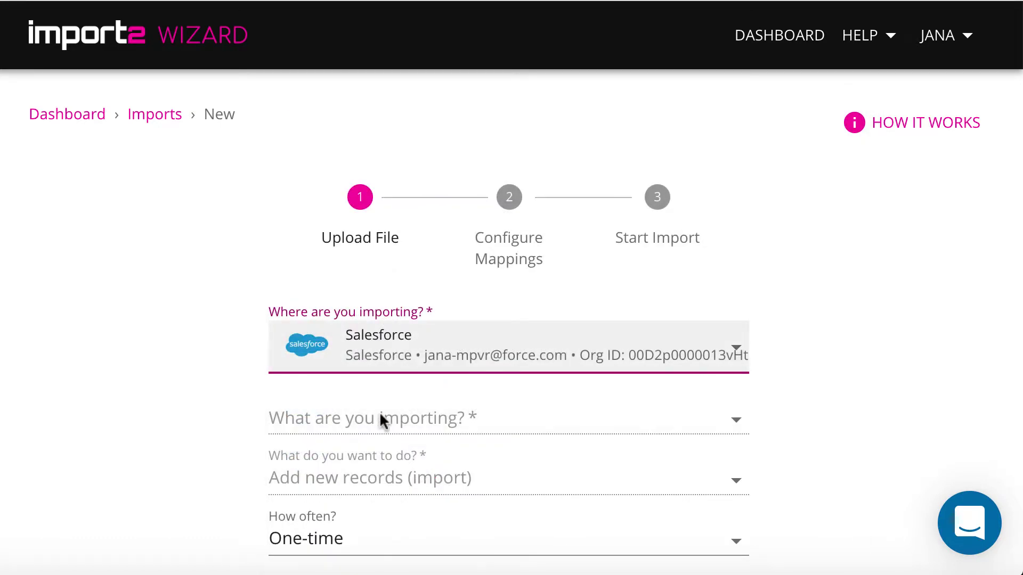
pyautogui.click(380, 417)
pyautogui.moveTo(490, 566)
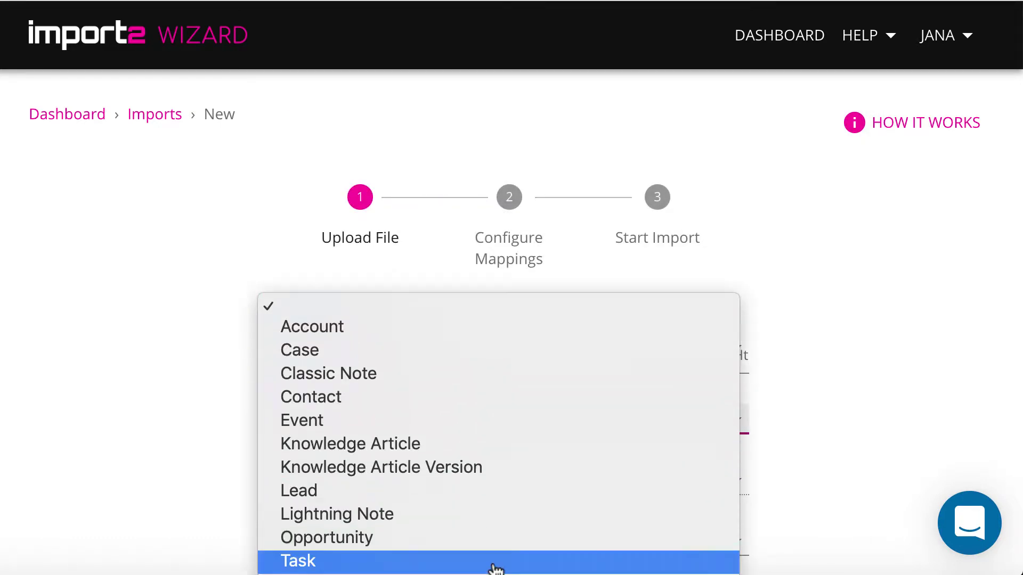
pyautogui.click(469, 513)
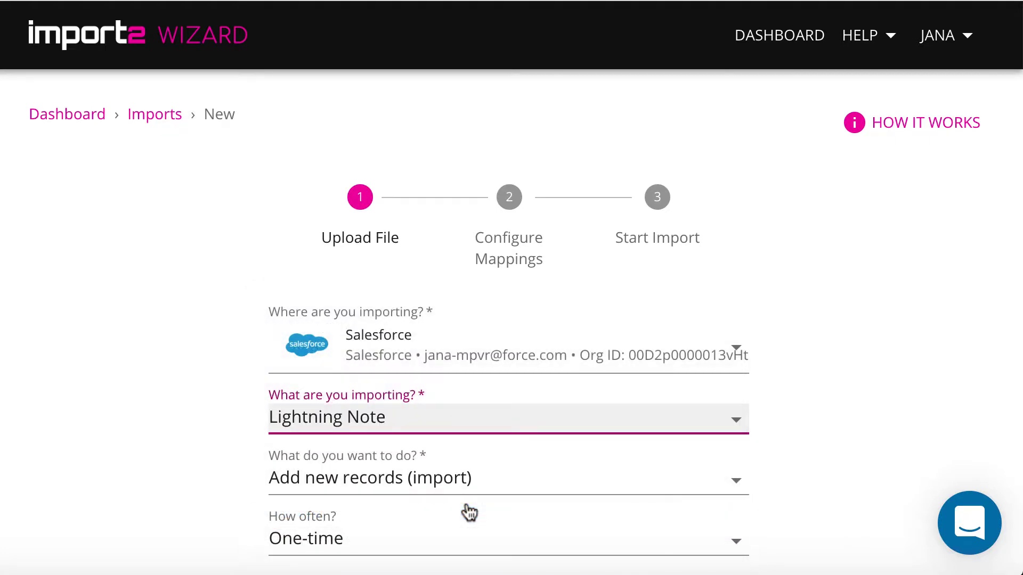
# Upload 'Salesforce Classic note.2019-07-17.csv' as the import file
pyautogui.scroll(-3, 470, 512)
pyautogui.click(360, 467)
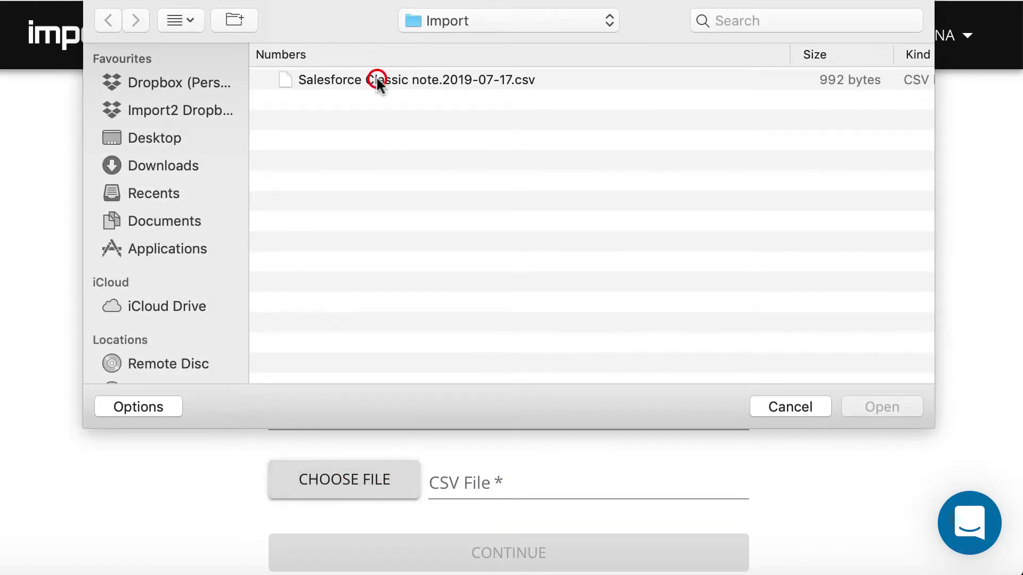
pyautogui.click(377, 81)
pyautogui.click(864, 409)
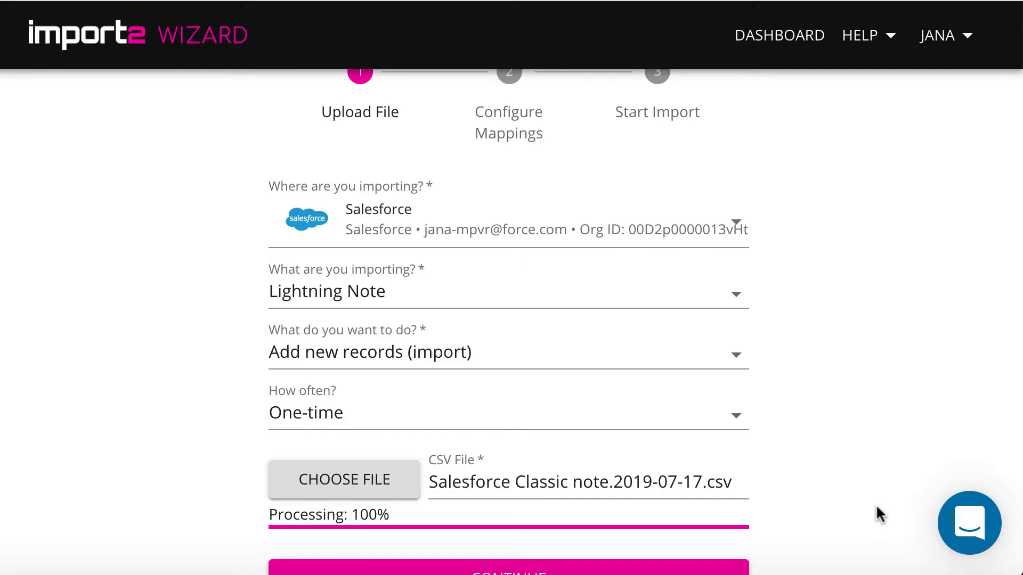
pyautogui.scroll(-1, 876, 514)
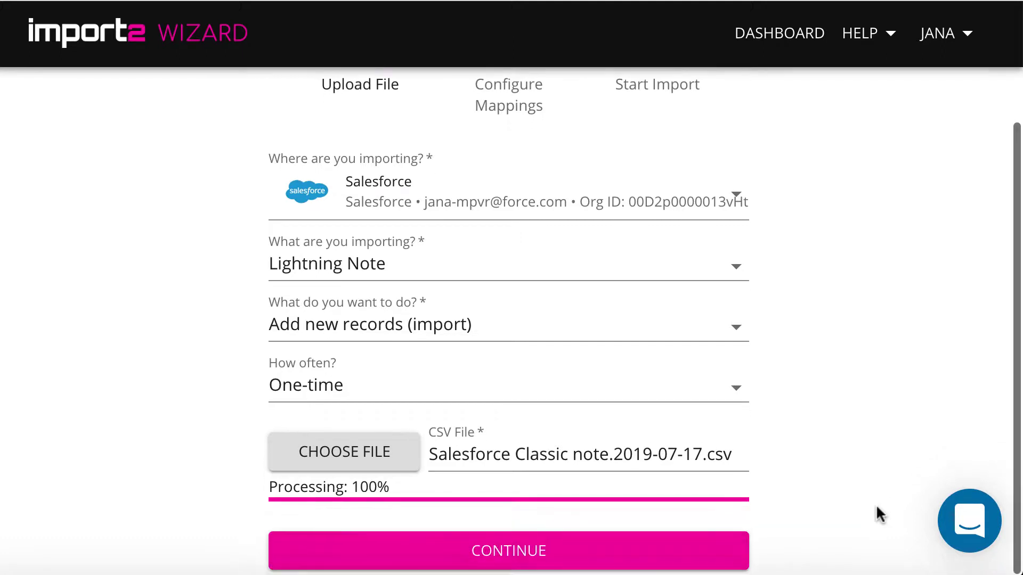
# Proceed to Field Mappings and save a mapping of the CSV Body column to Content
pyautogui.click(666, 566)
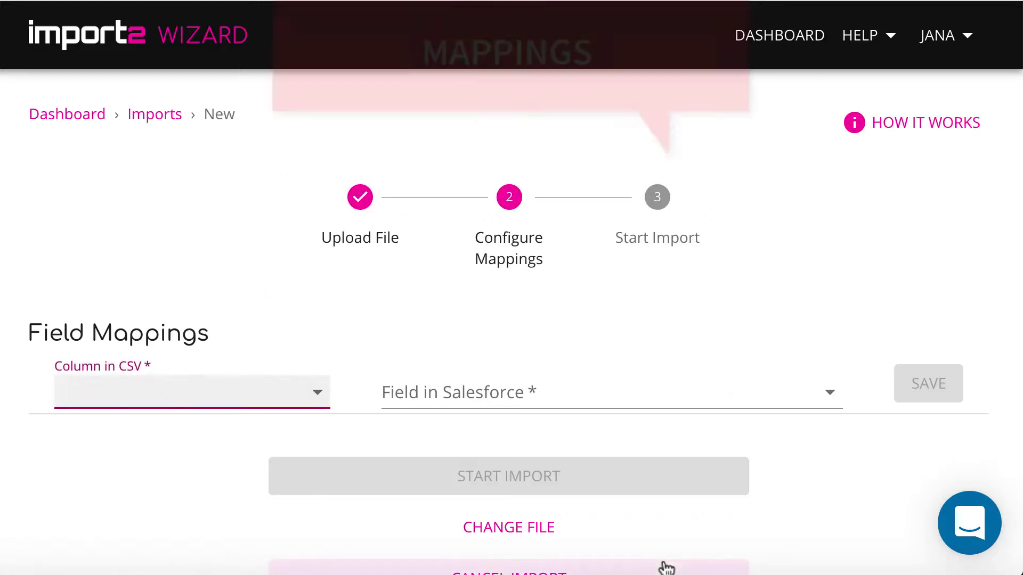
pyautogui.click(312, 403)
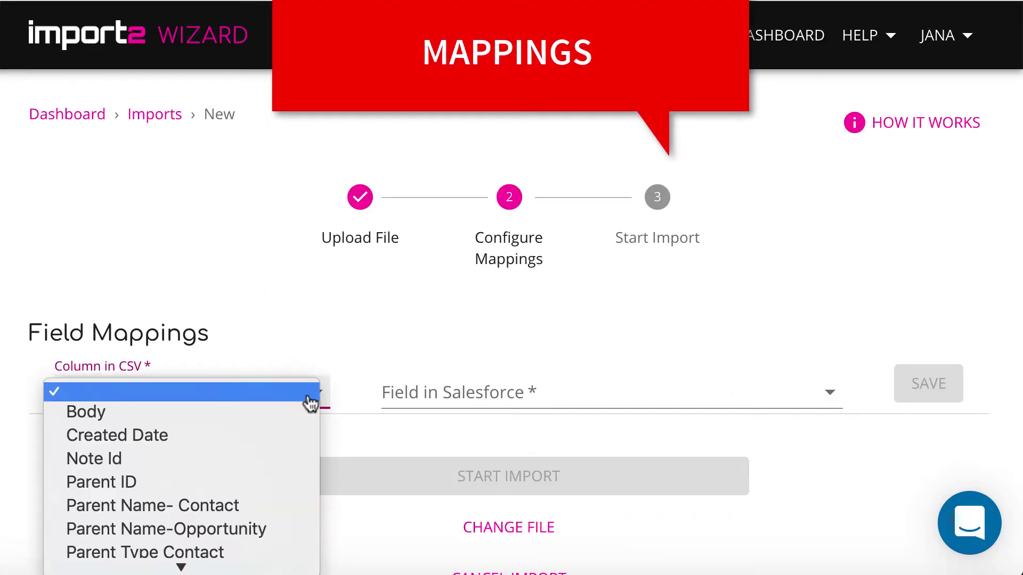
pyautogui.click(255, 418)
pyautogui.click(454, 394)
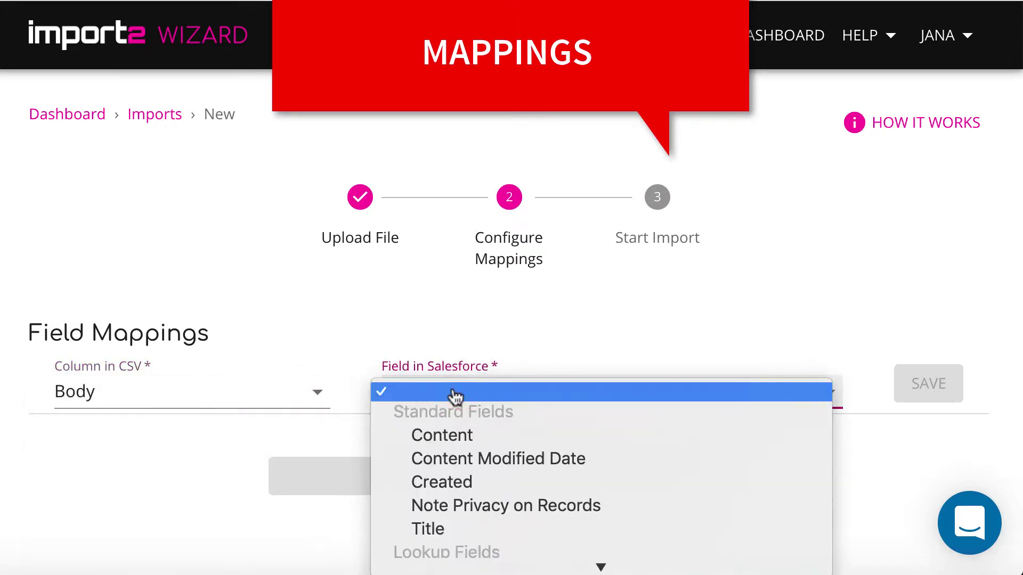
pyautogui.click(506, 432)
pyautogui.click(915, 388)
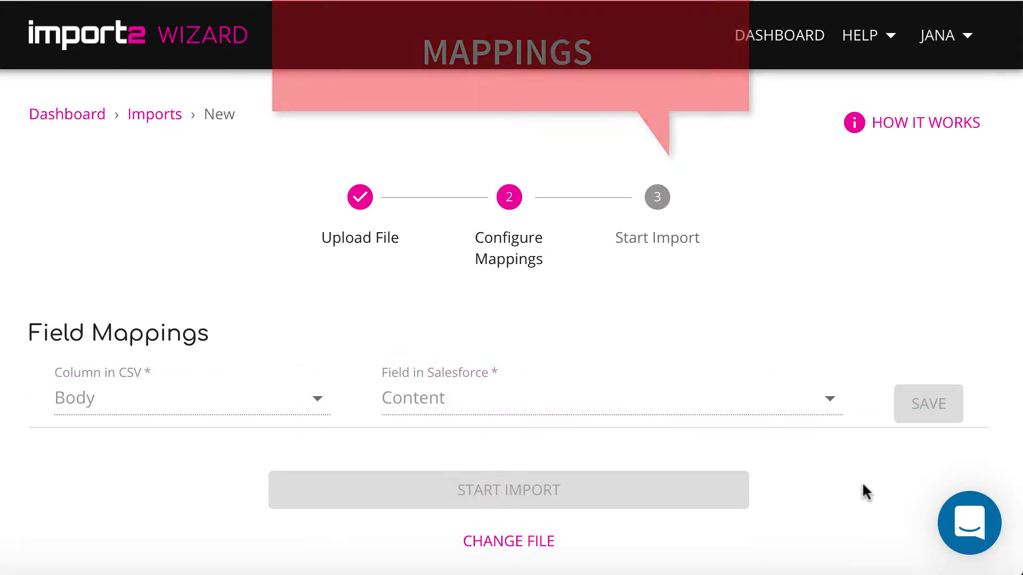
# Save a mapping of the CSV Title column to the Salesforce Title field
pyautogui.scroll(-3, 863, 486)
pyautogui.click(255, 359)
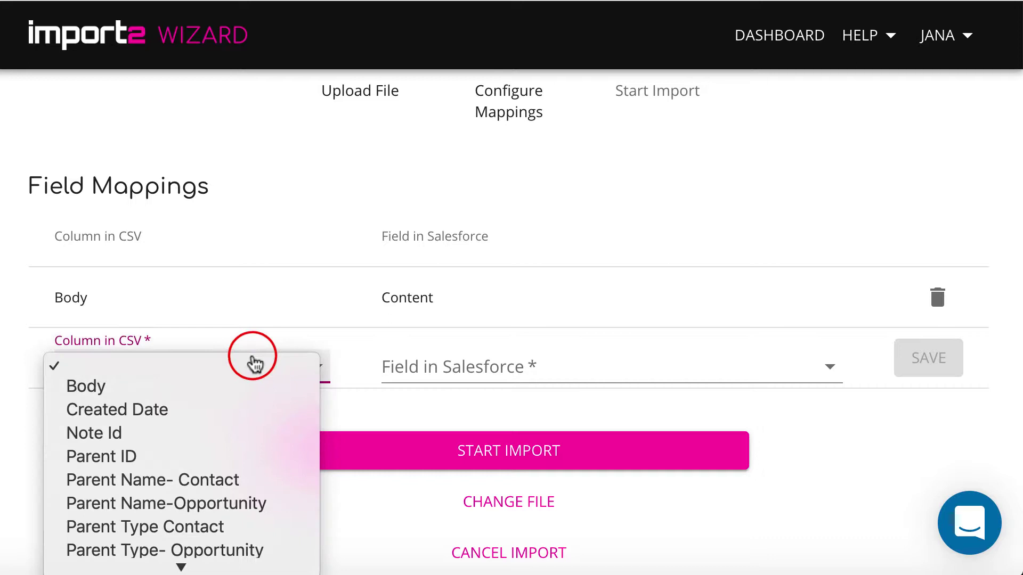
pyautogui.scroll(-1, 235, 411)
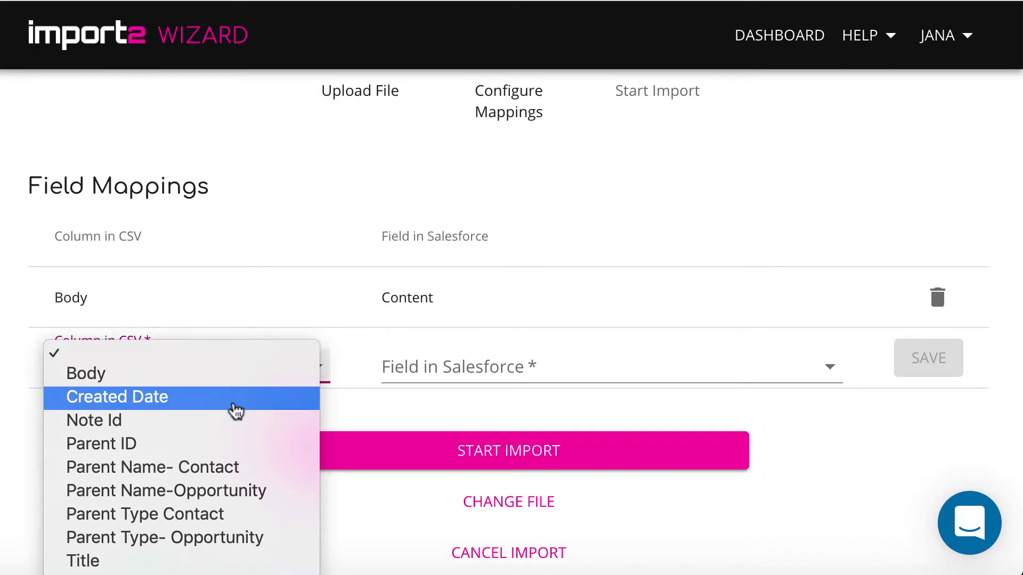
pyautogui.click(126, 562)
pyautogui.click(466, 363)
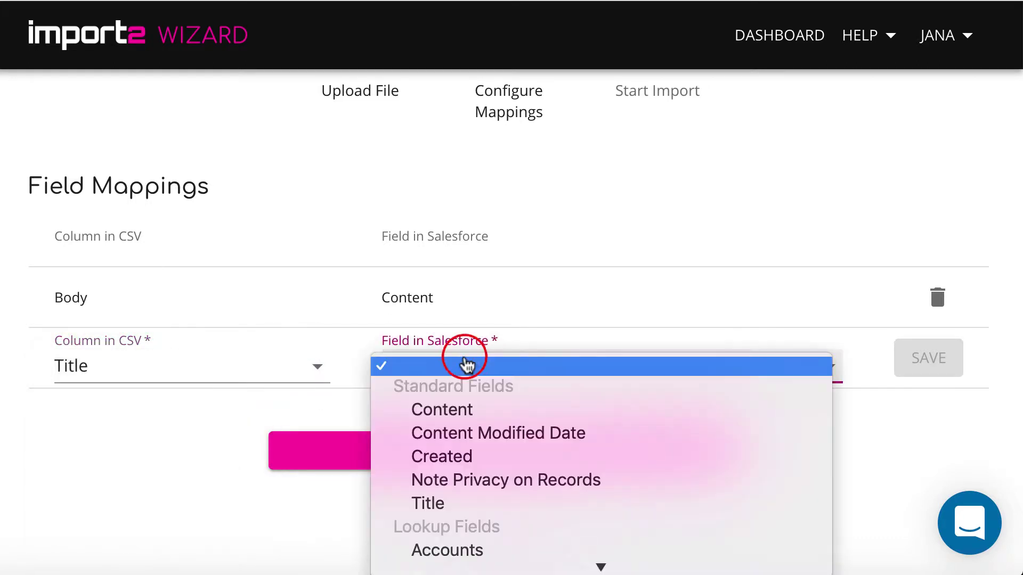
pyautogui.click(515, 506)
pyautogui.click(920, 356)
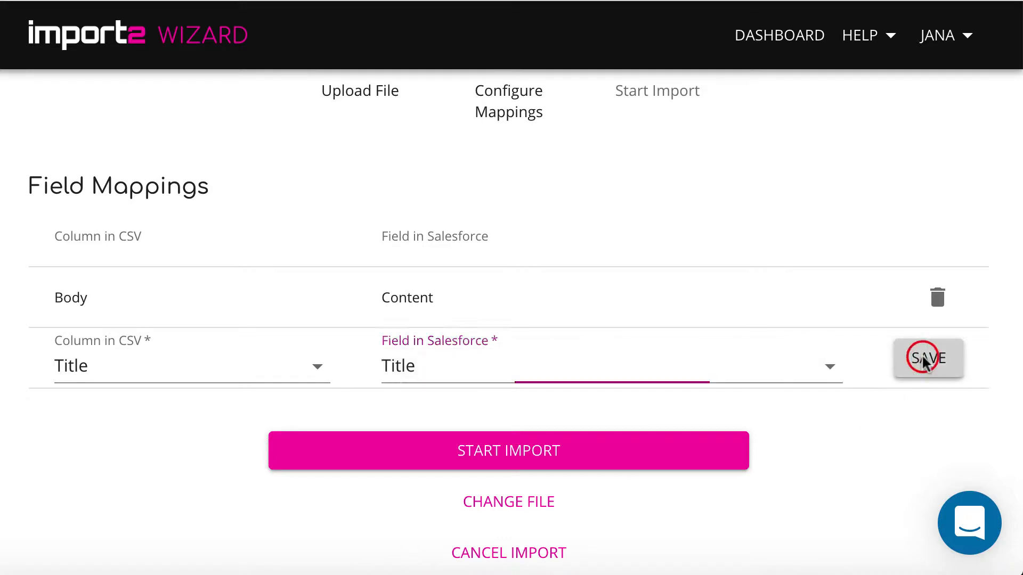
pyautogui.scroll(-1, 869, 551)
pyautogui.scroll(-1, 869, 551)
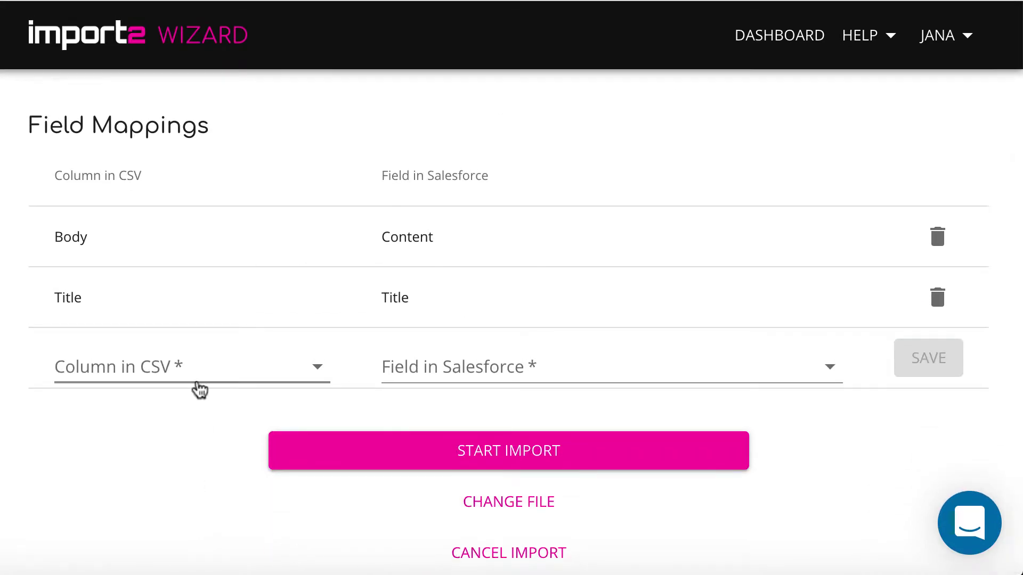
pyautogui.click(197, 377)
pyautogui.click(186, 417)
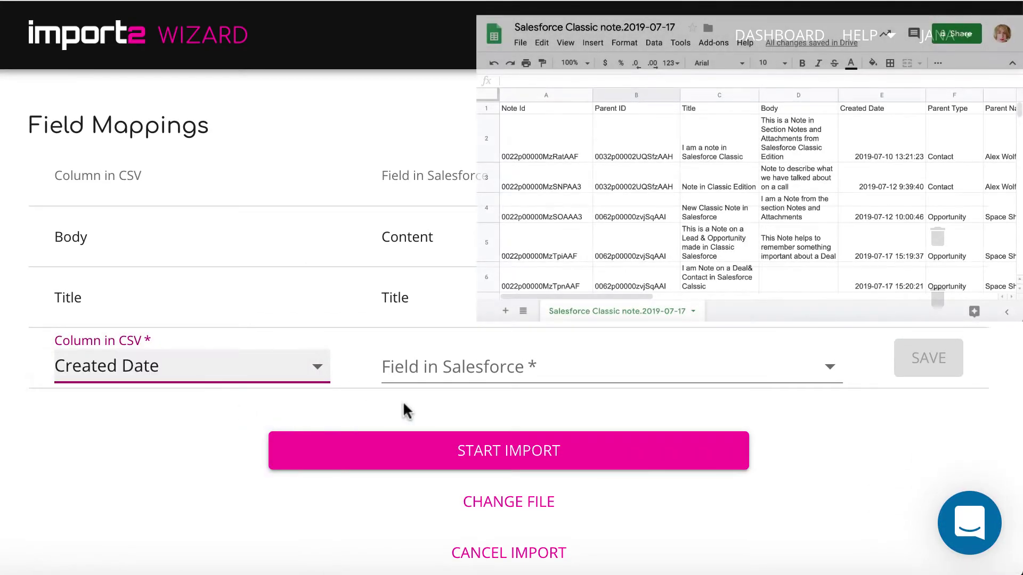
pyautogui.click(457, 373)
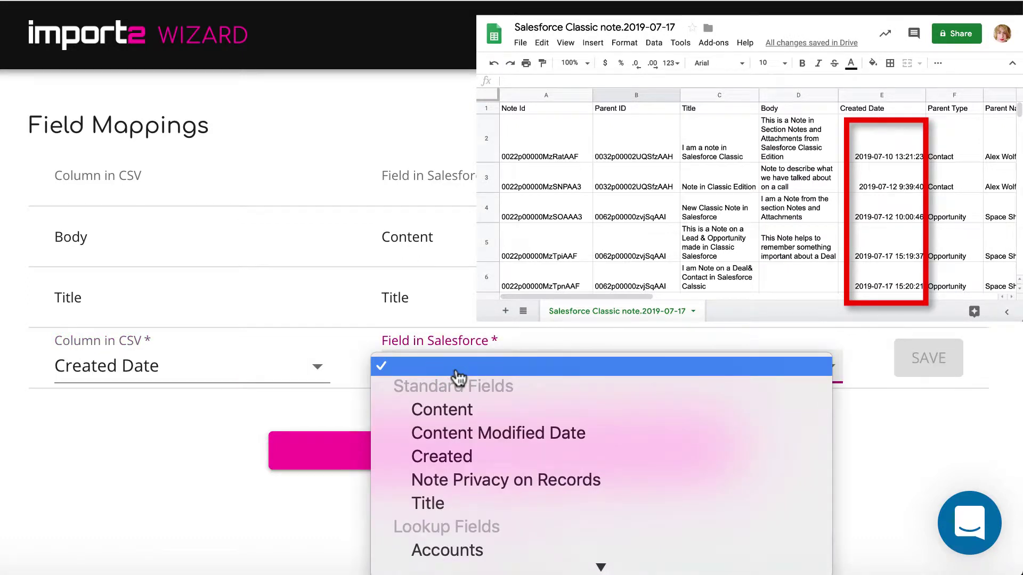
pyautogui.click(463, 456)
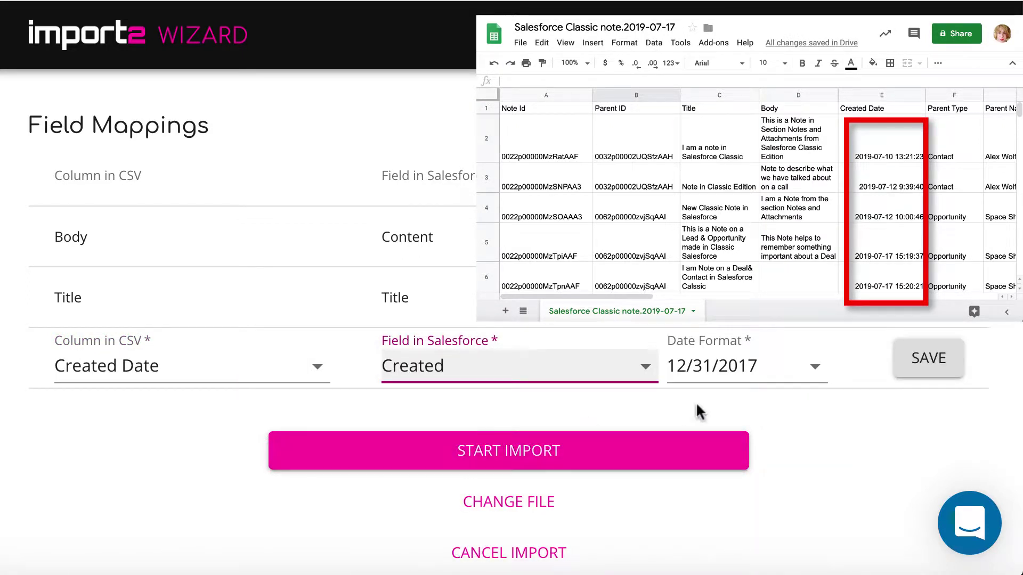
pyautogui.click(815, 367)
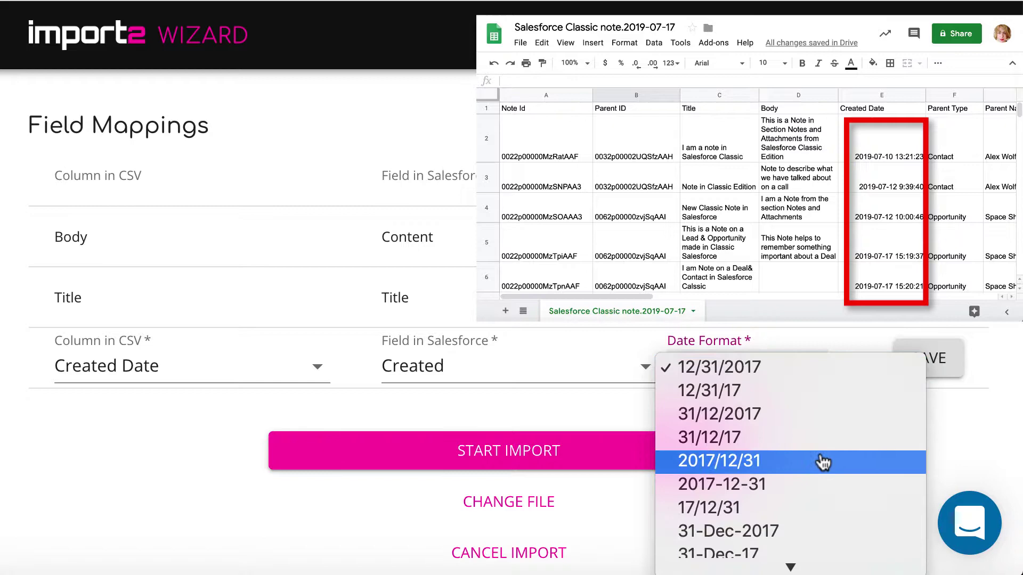
pyautogui.scroll(-4, 822, 464)
pyautogui.scroll(-2, 822, 464)
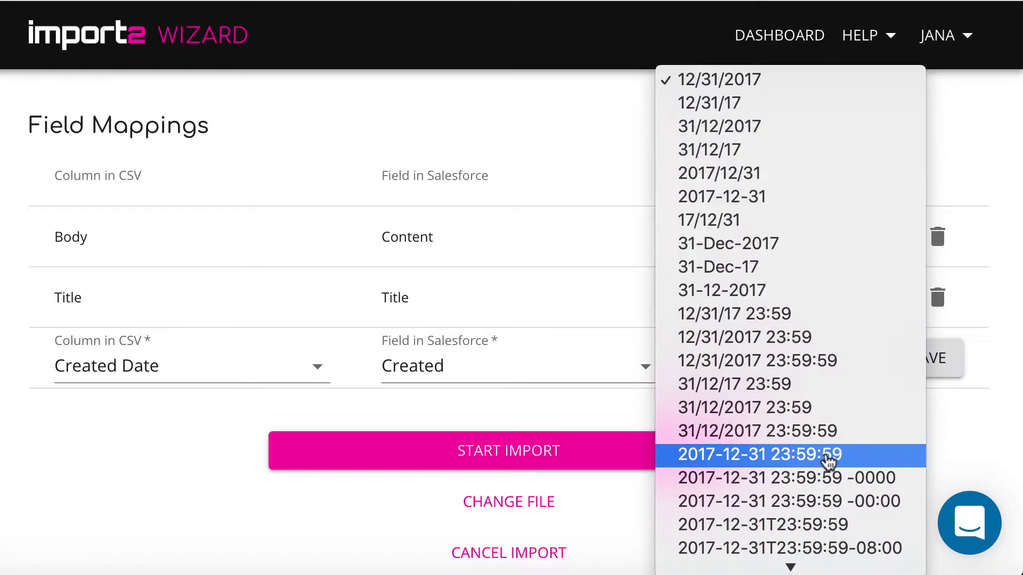
pyautogui.click(827, 456)
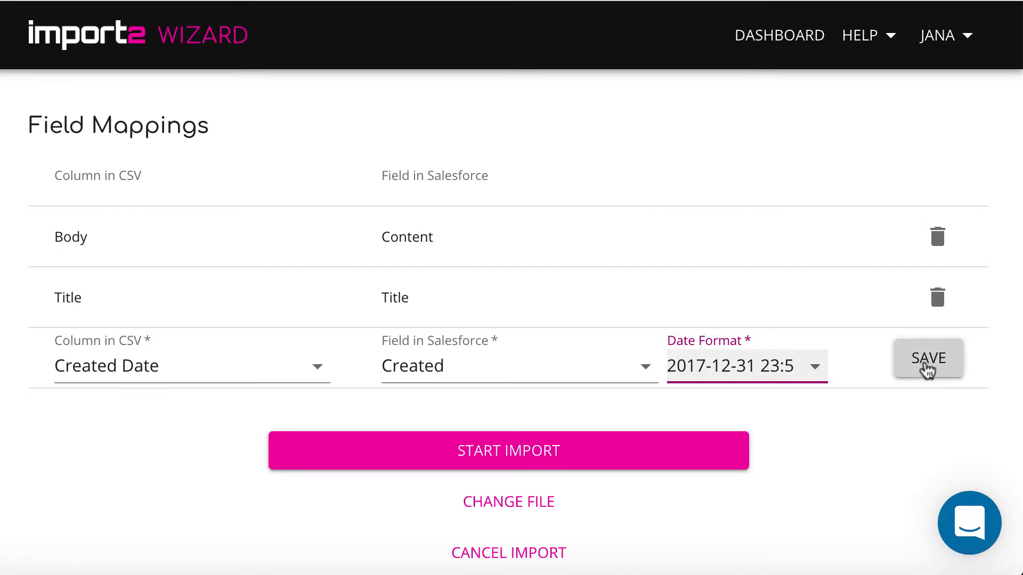
pyautogui.click(927, 368)
pyautogui.scroll(-1, 885, 480)
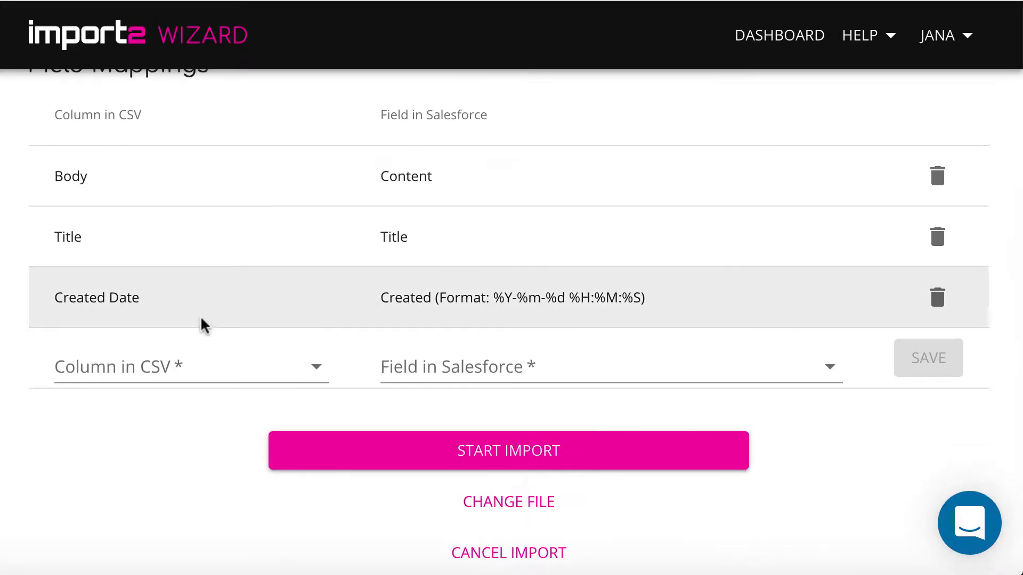
# Save a mapping of Parent Name- Contact to the Contacts lookup
pyautogui.click(217, 362)
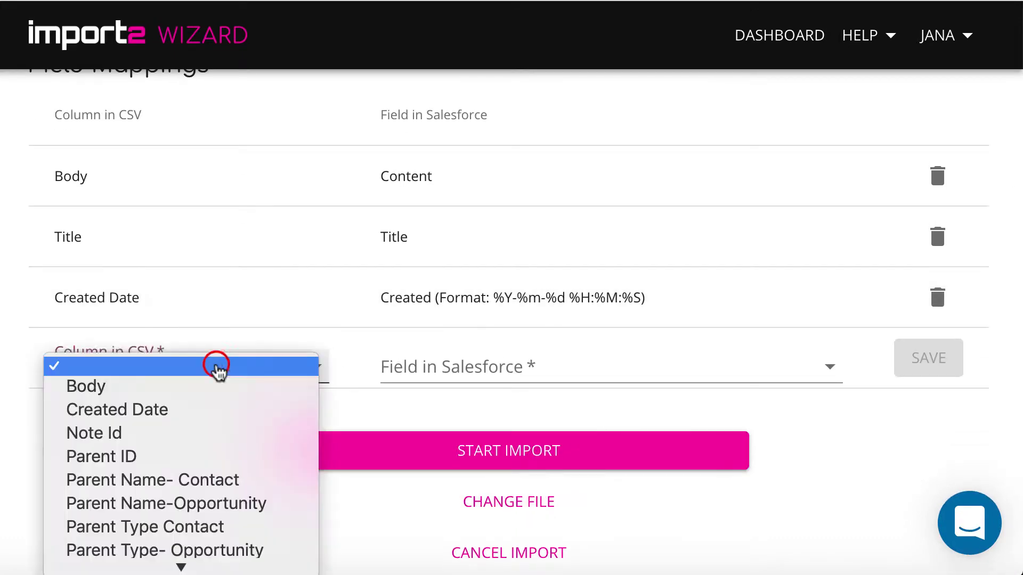
pyautogui.click(235, 485)
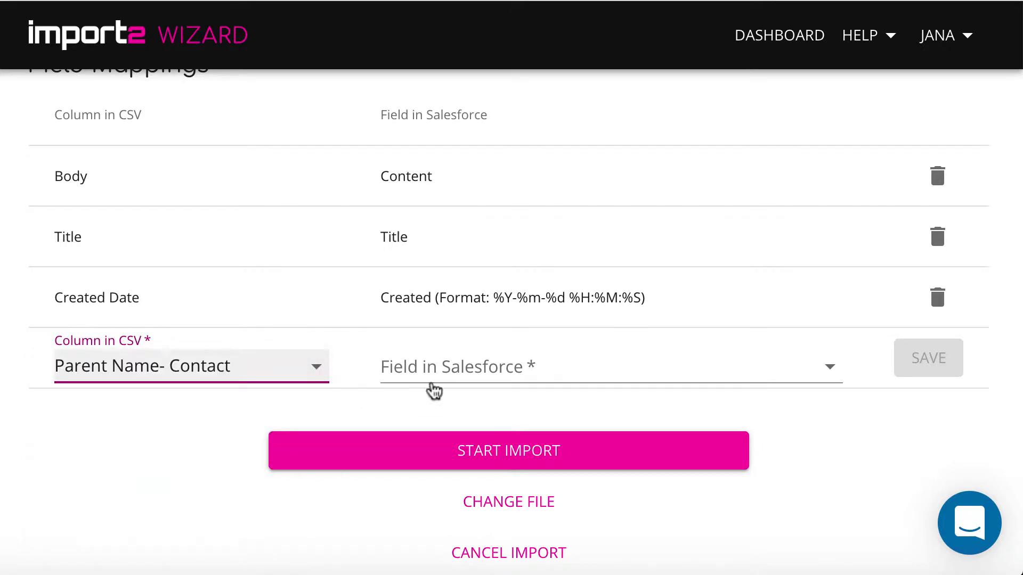
pyautogui.click(464, 366)
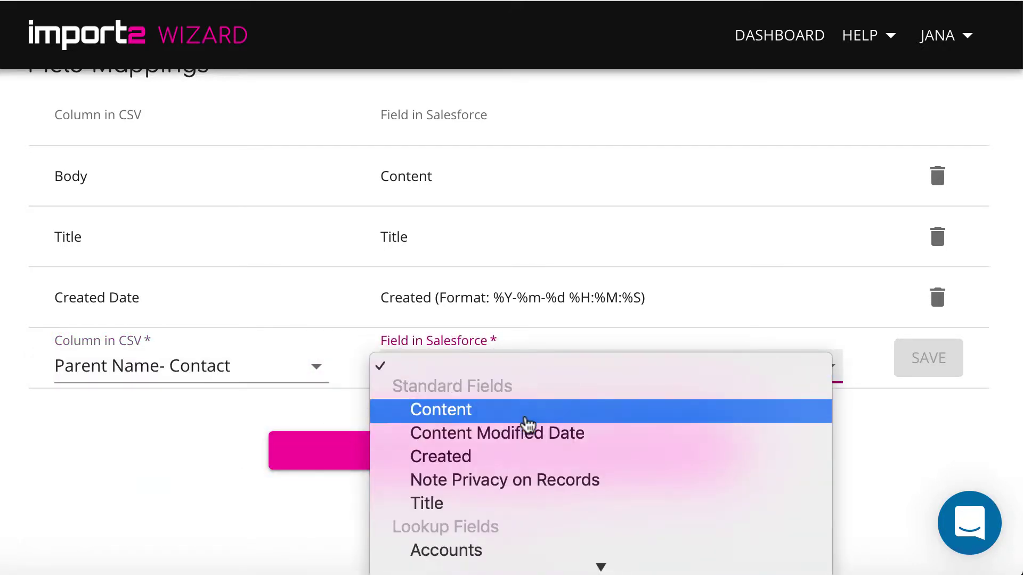
pyautogui.scroll(-1, 590, 488)
pyautogui.scroll(-3, 591, 489)
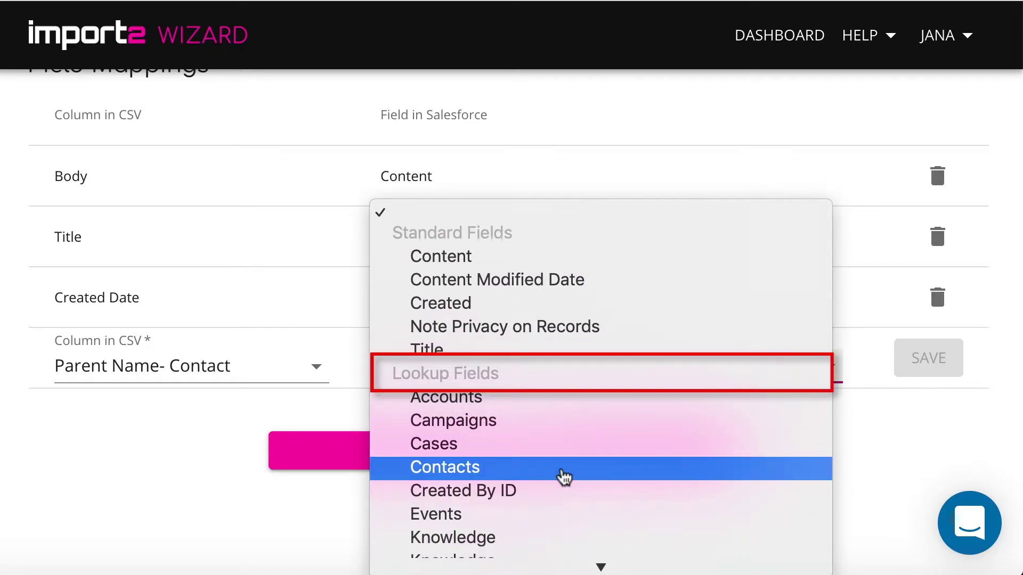
pyautogui.click(564, 478)
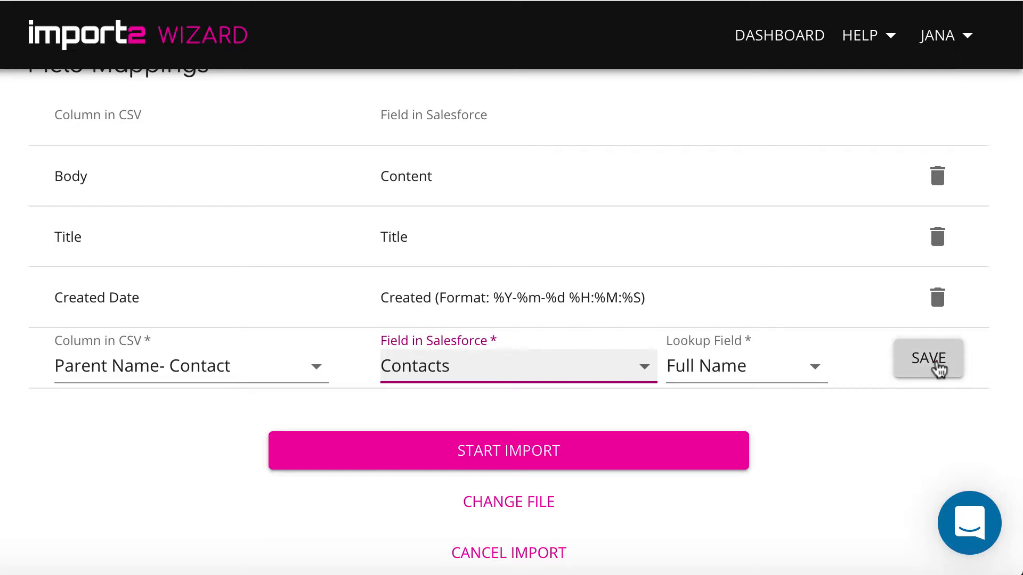
pyautogui.click(938, 370)
pyautogui.scroll(-1, 849, 544)
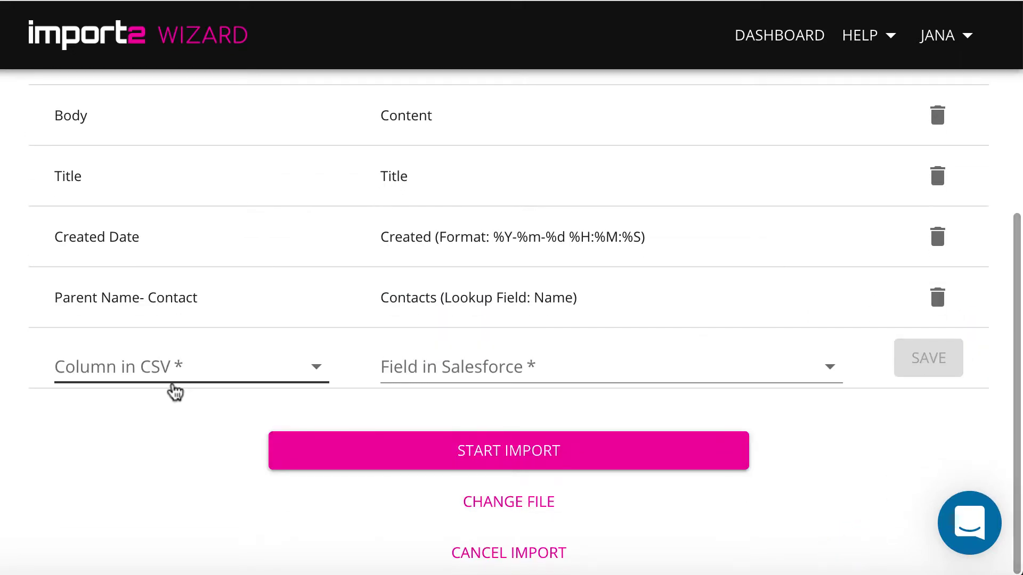
# Map Parent Name-Opportunity to Opportunities matched by Name, then run import #522
pyautogui.click(174, 380)
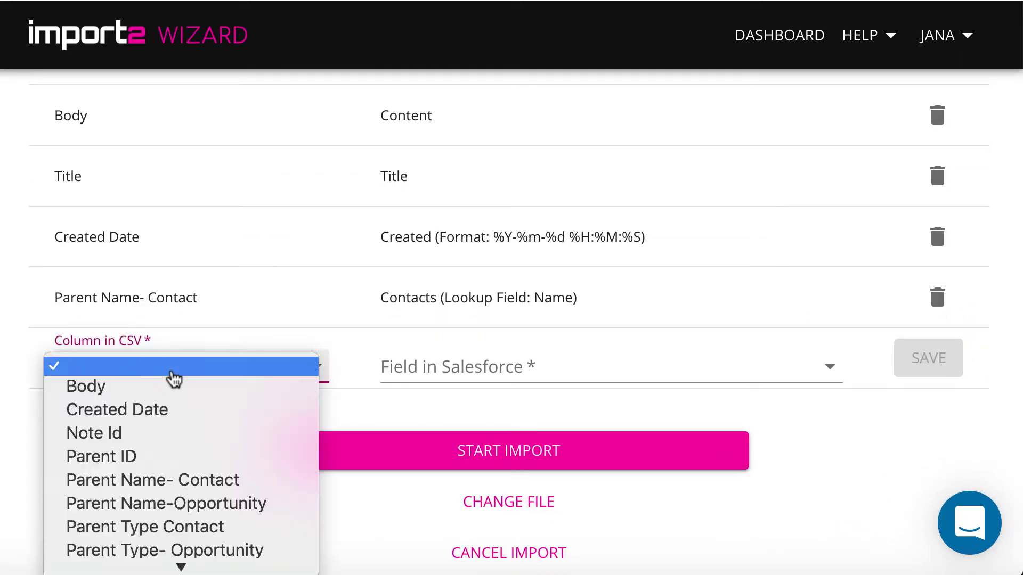
pyautogui.click(256, 503)
pyautogui.click(500, 367)
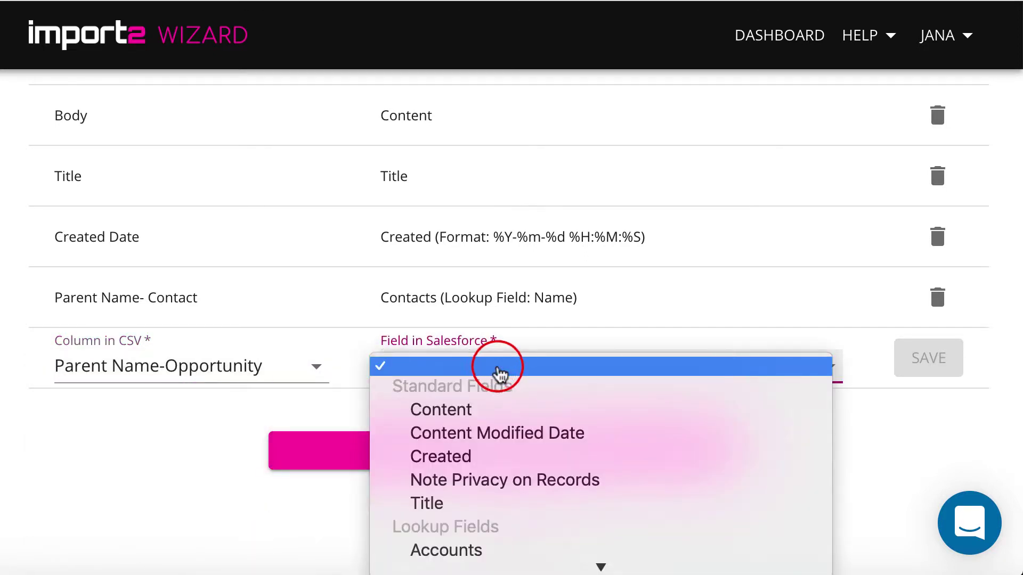
pyautogui.moveTo(600, 569)
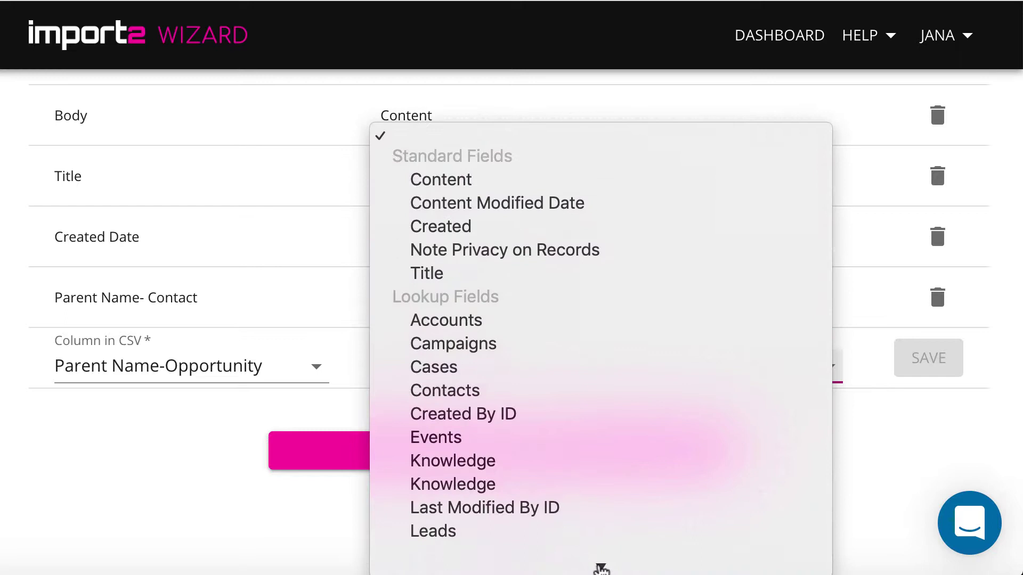
pyautogui.click(537, 492)
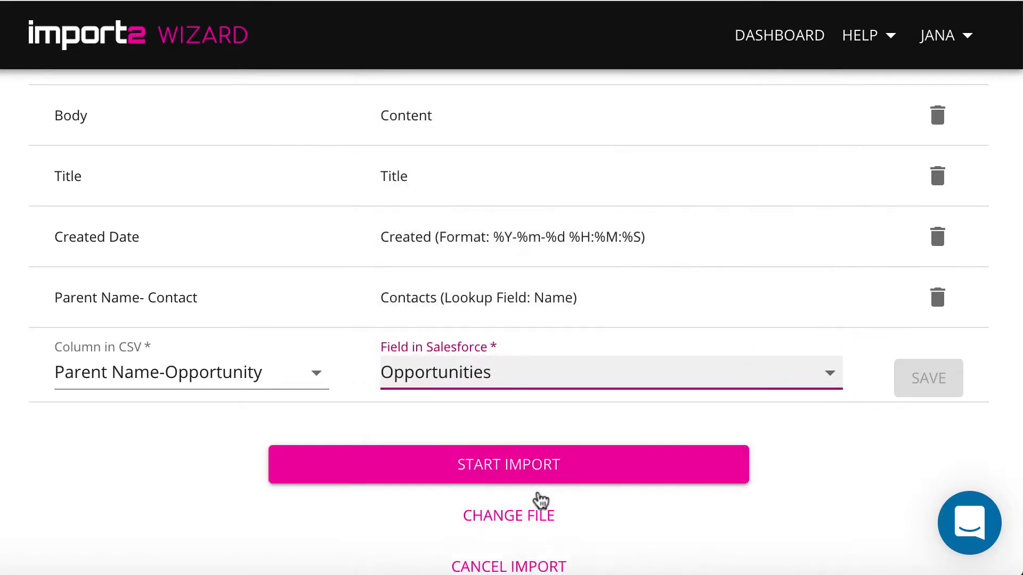
pyautogui.click(803, 385)
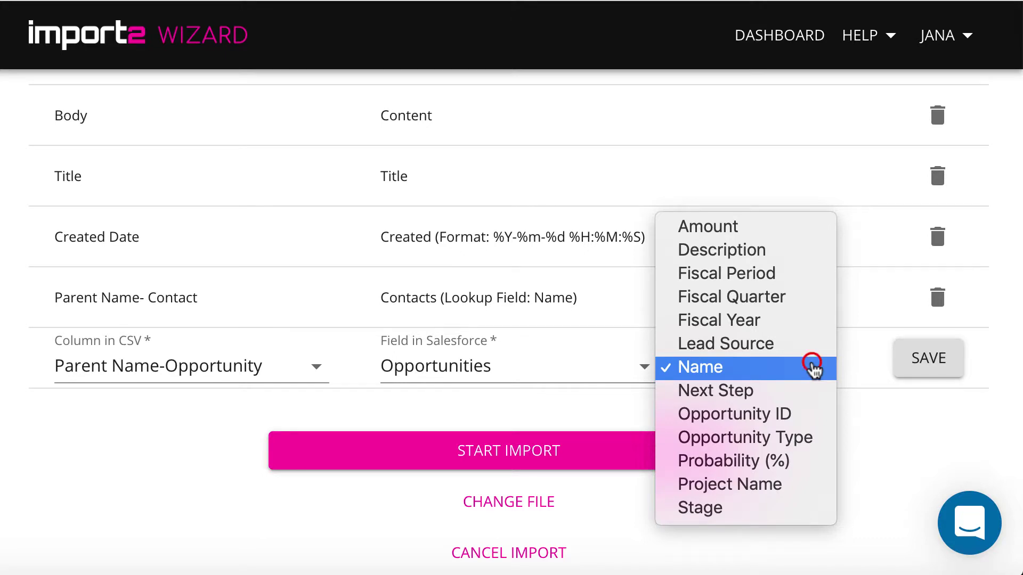
pyautogui.click(812, 368)
pyautogui.click(946, 365)
pyautogui.scroll(-1, 884, 493)
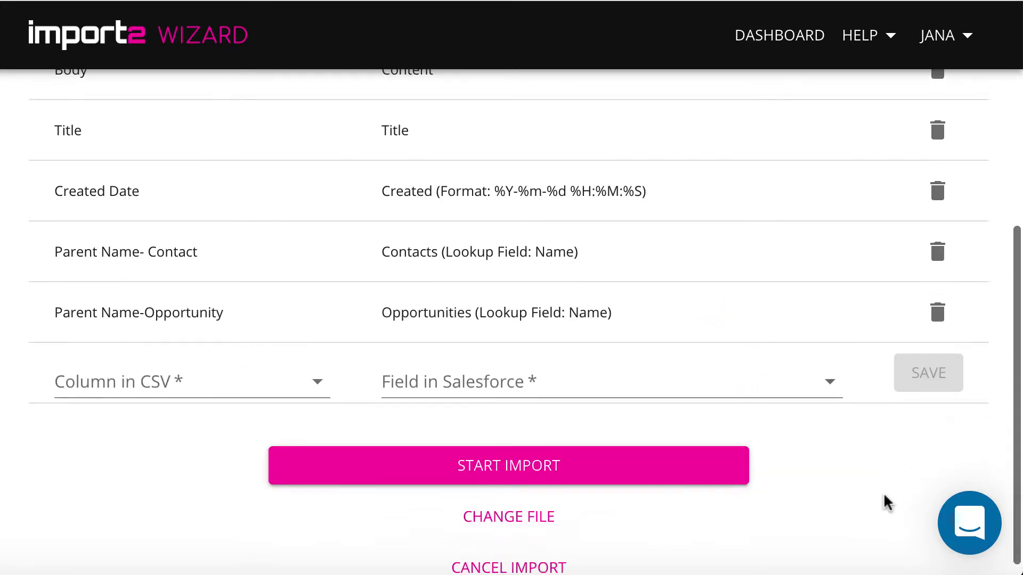
pyautogui.click(591, 468)
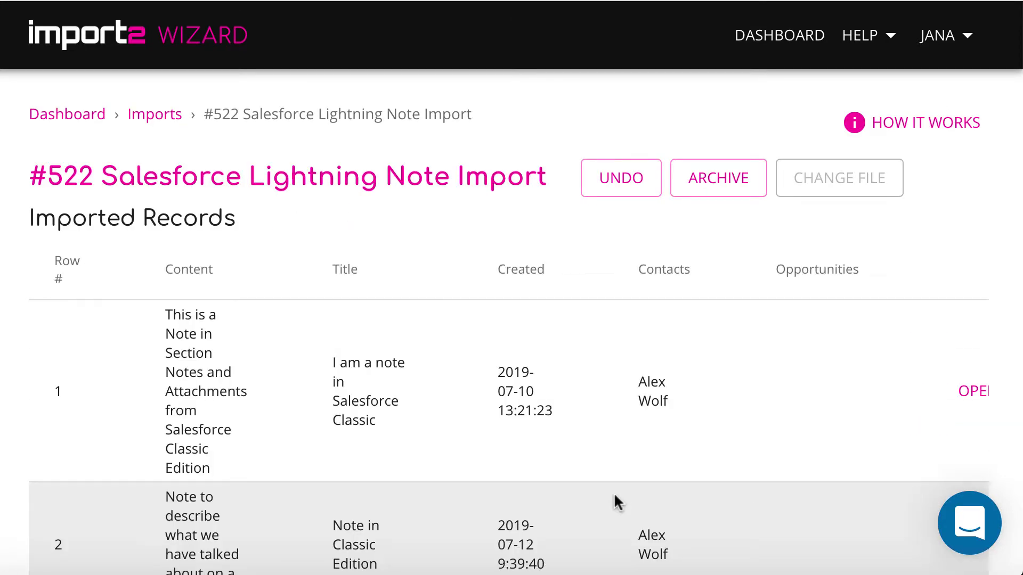
# Review import #522's five imported notes and open 'I am a note in Salesforce Classic' in Salesforce
pyautogui.scroll(-4, 614, 496)
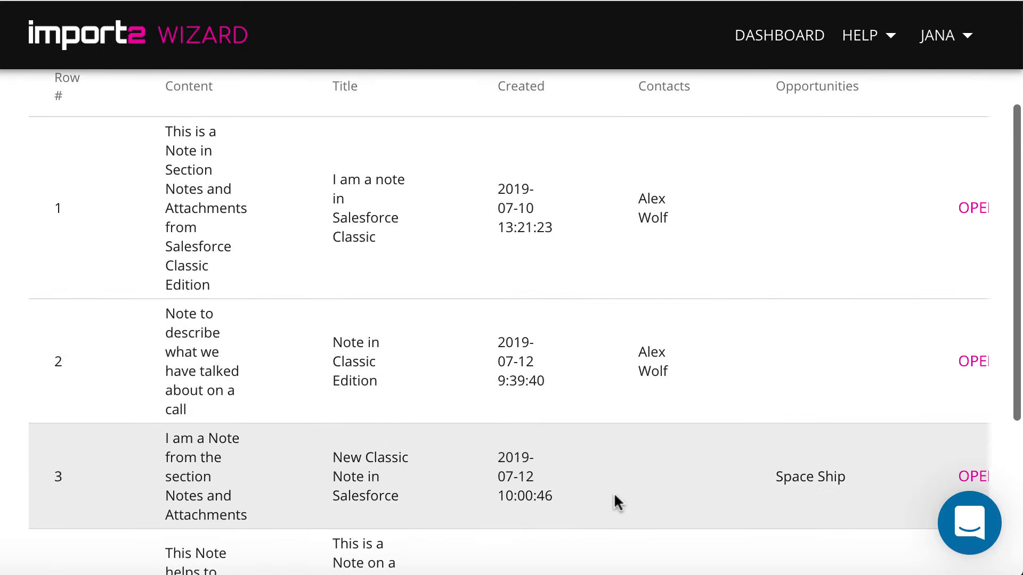
pyautogui.scroll(-4, 614, 495)
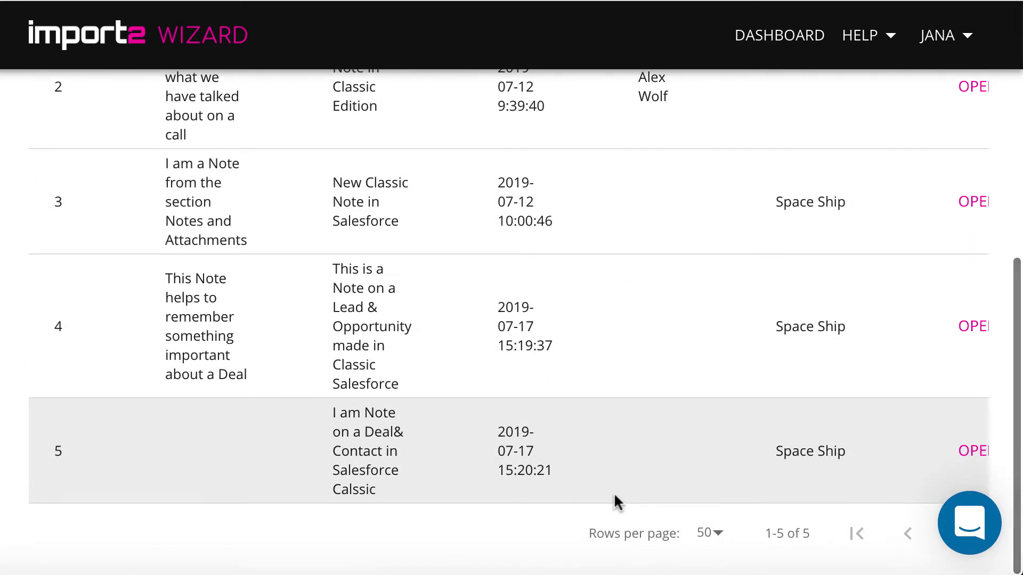
pyautogui.scroll(2, 613, 495)
pyautogui.scroll(5, 613, 495)
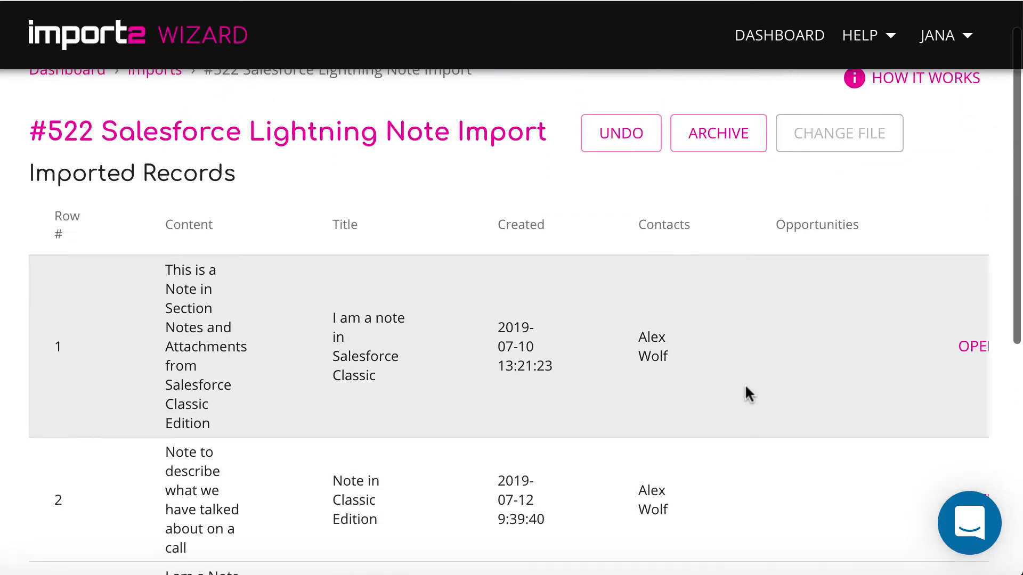
pyautogui.hscroll(1, 929, 363)
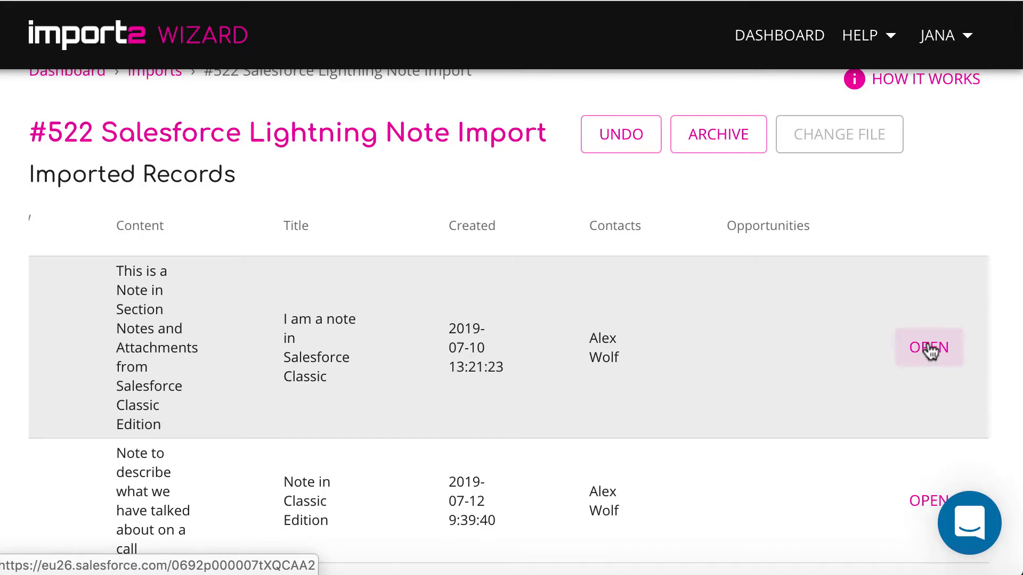
pyautogui.click(929, 348)
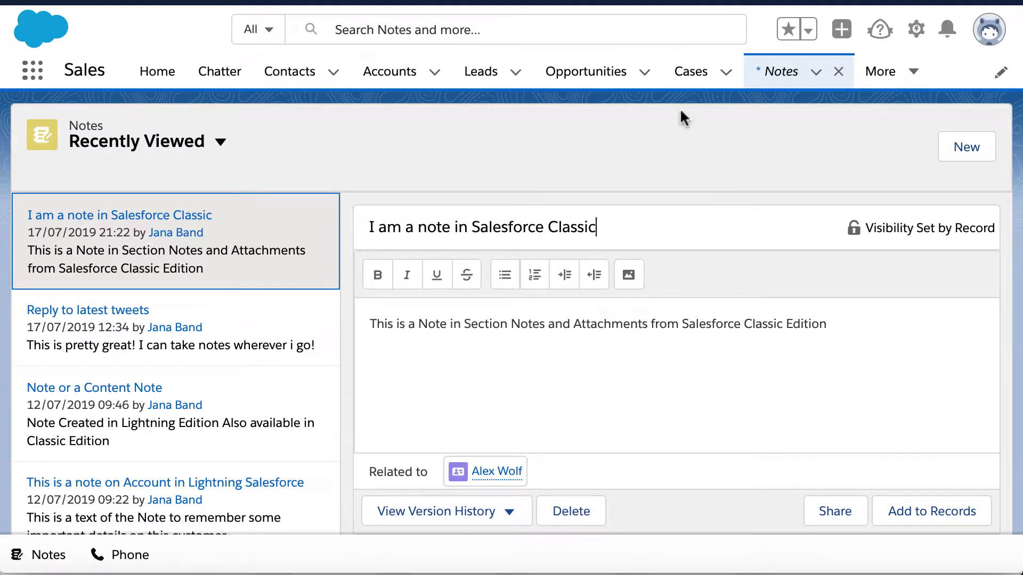
# Open the Space Ship opportunity and compare its three Lightning Notes with its Notes & Attachments list
pyautogui.click(606, 70)
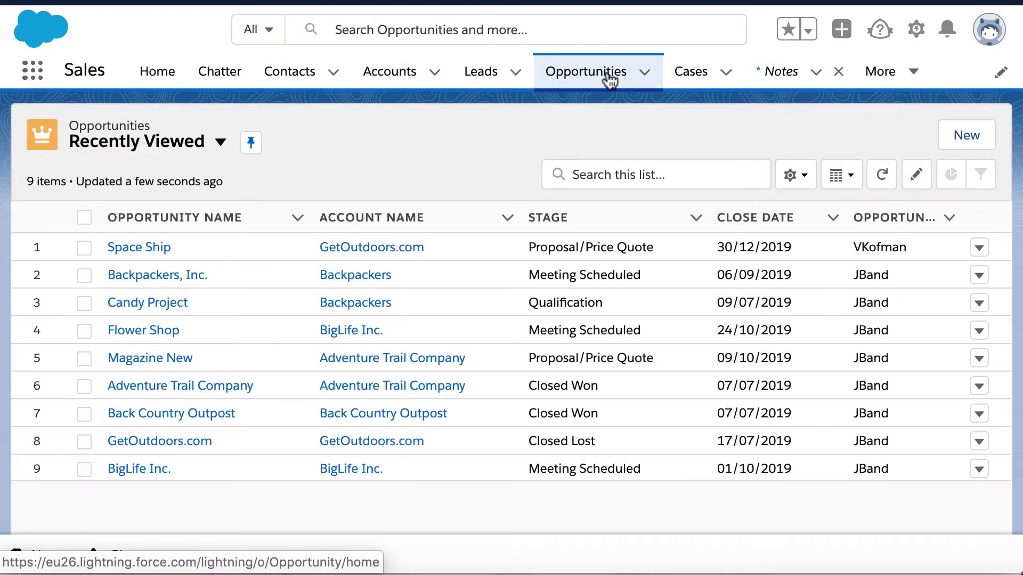
pyautogui.click(152, 247)
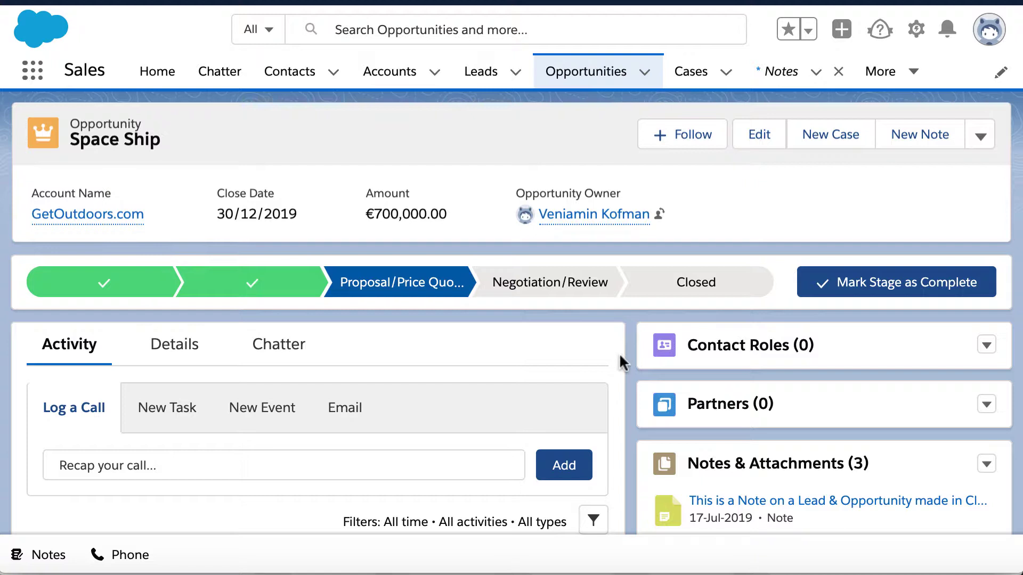
pyautogui.scroll(-5, 620, 359)
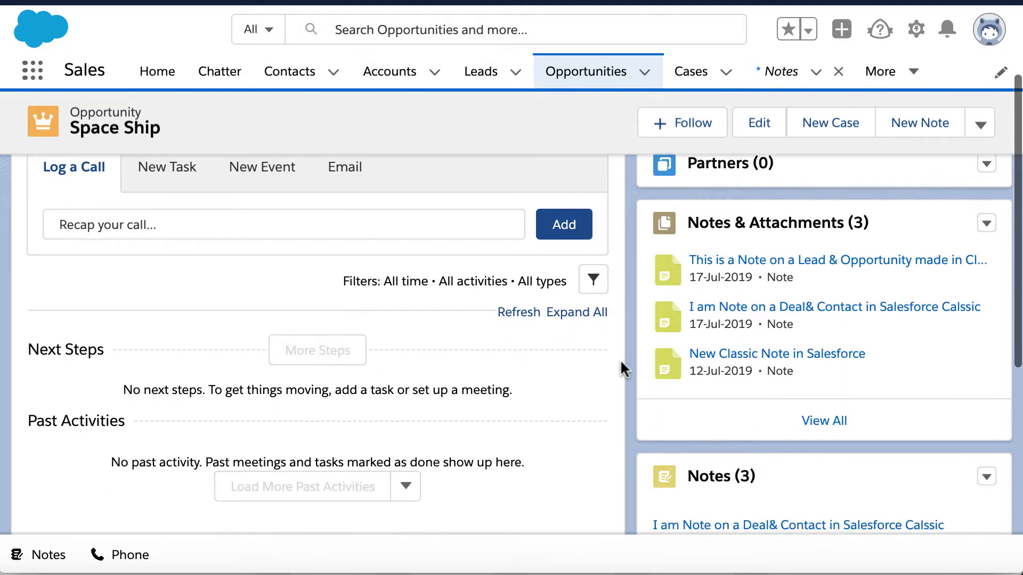
pyautogui.scroll(-2, 620, 360)
pyautogui.scroll(1, 620, 359)
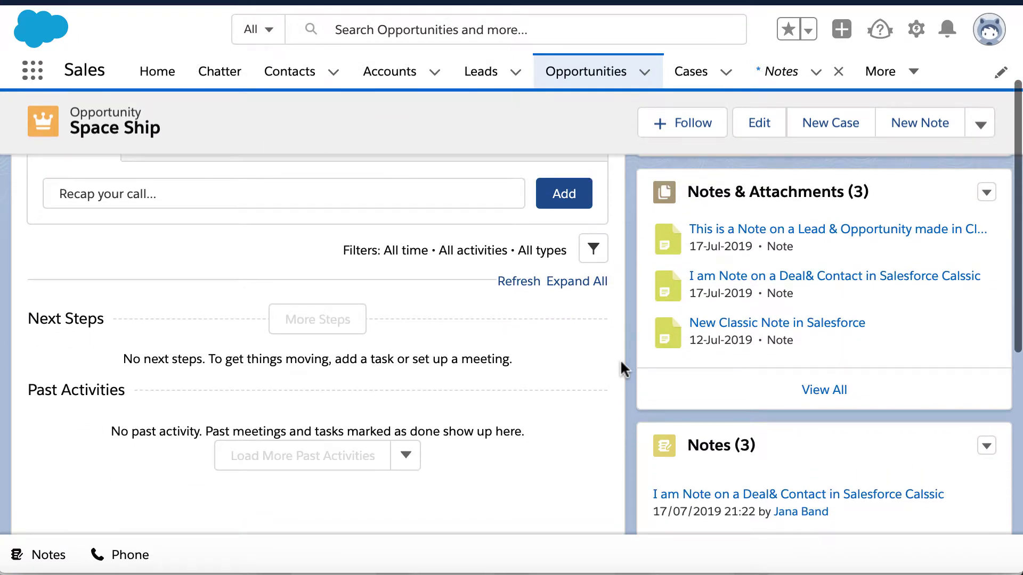
pyautogui.scroll(-5, 620, 359)
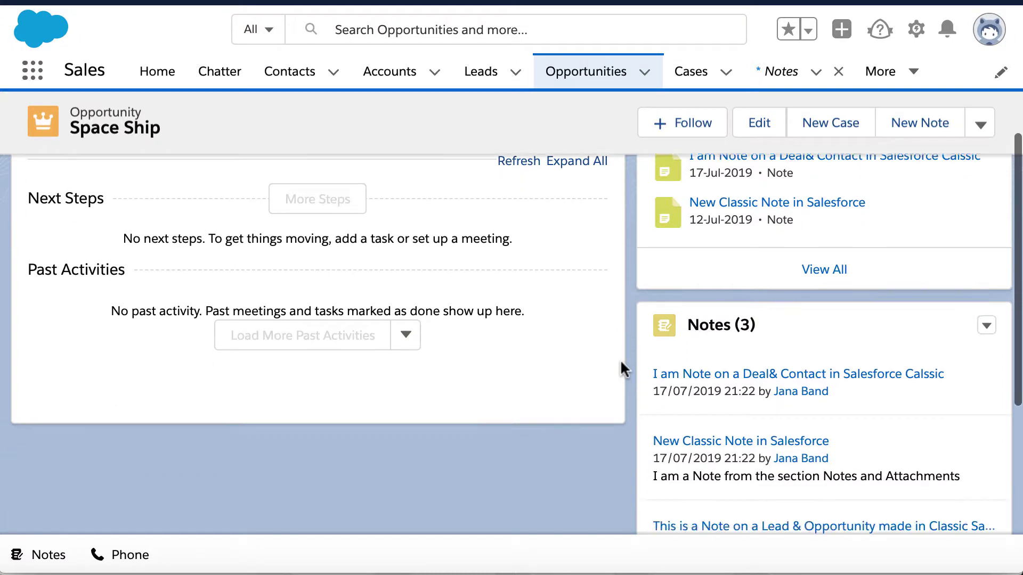
pyautogui.scroll(3, 620, 359)
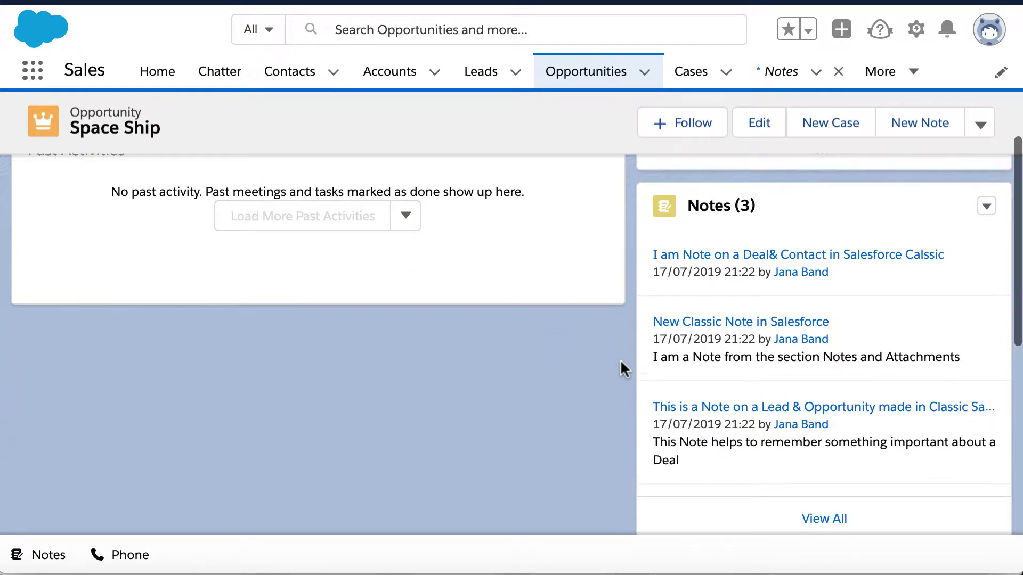
pyautogui.scroll(3, 620, 359)
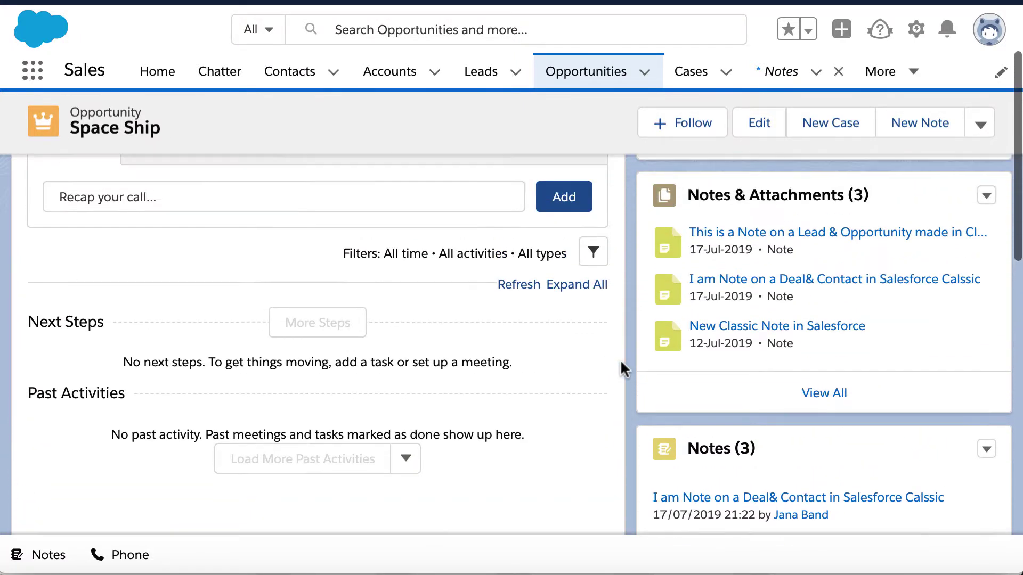
pyautogui.scroll(-1, 620, 359)
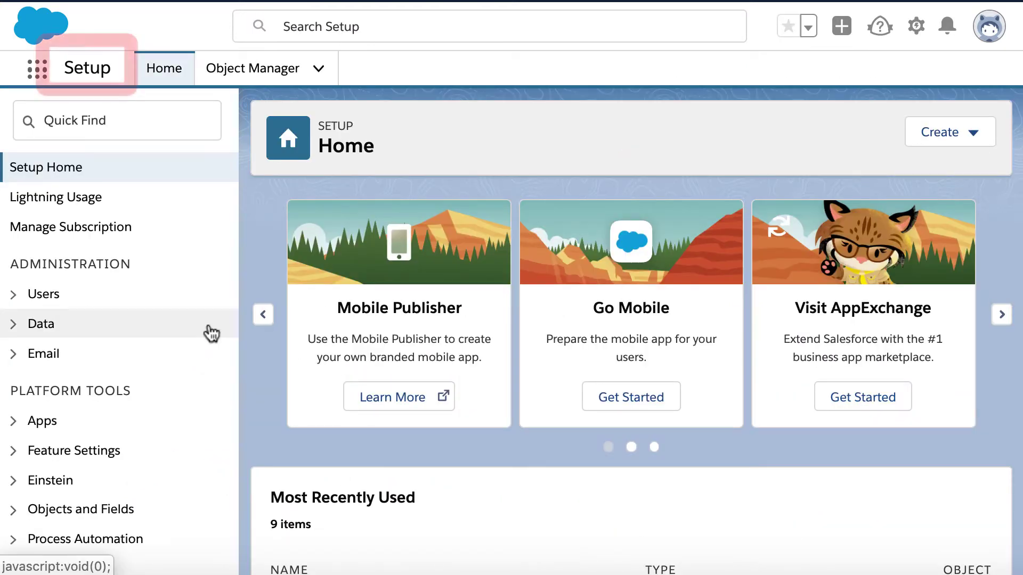
# Go to Object Manager under Objects and Fields in Setup and open the Opportunity object
pyautogui.scroll(-5, 212, 333)
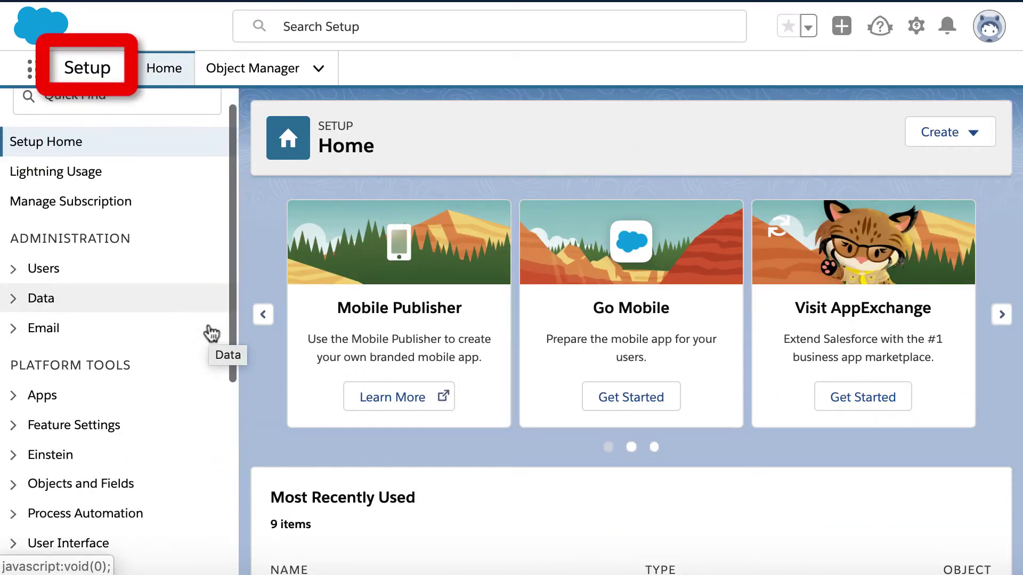
pyautogui.scroll(-3, 211, 334)
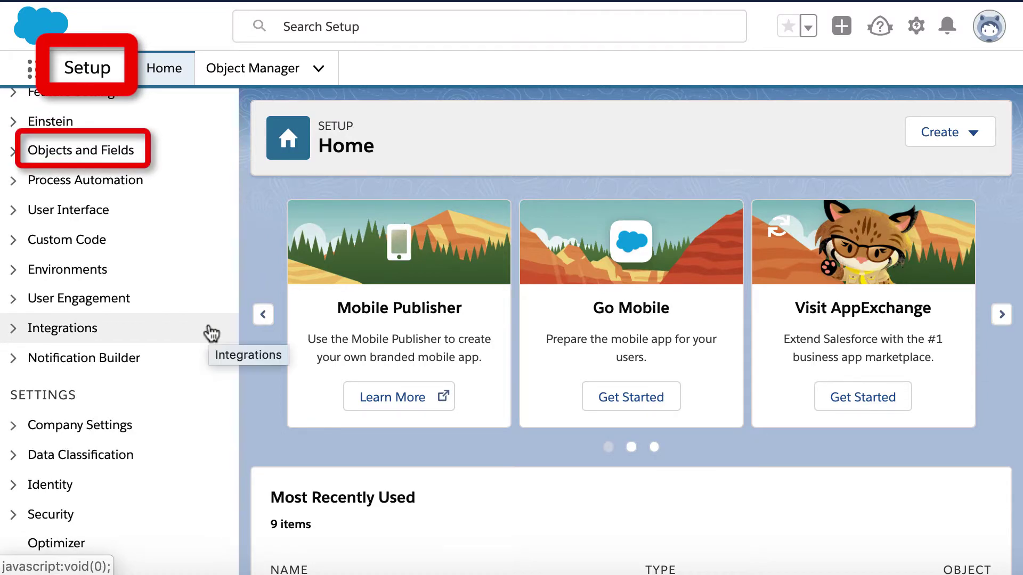
pyautogui.click(92, 151)
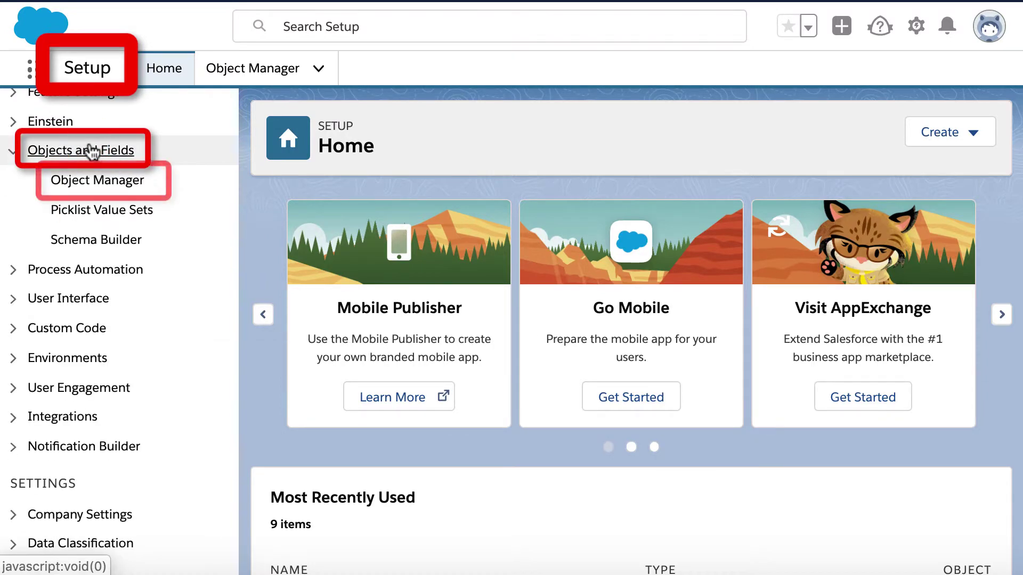
pyautogui.click(102, 181)
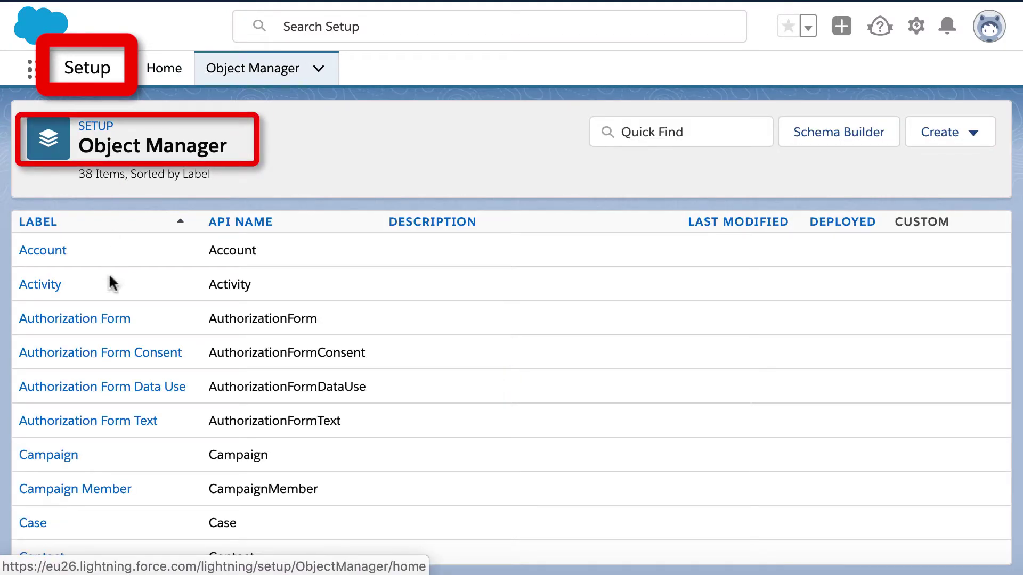
pyautogui.scroll(-3, 110, 281)
pyautogui.scroll(-5, 110, 281)
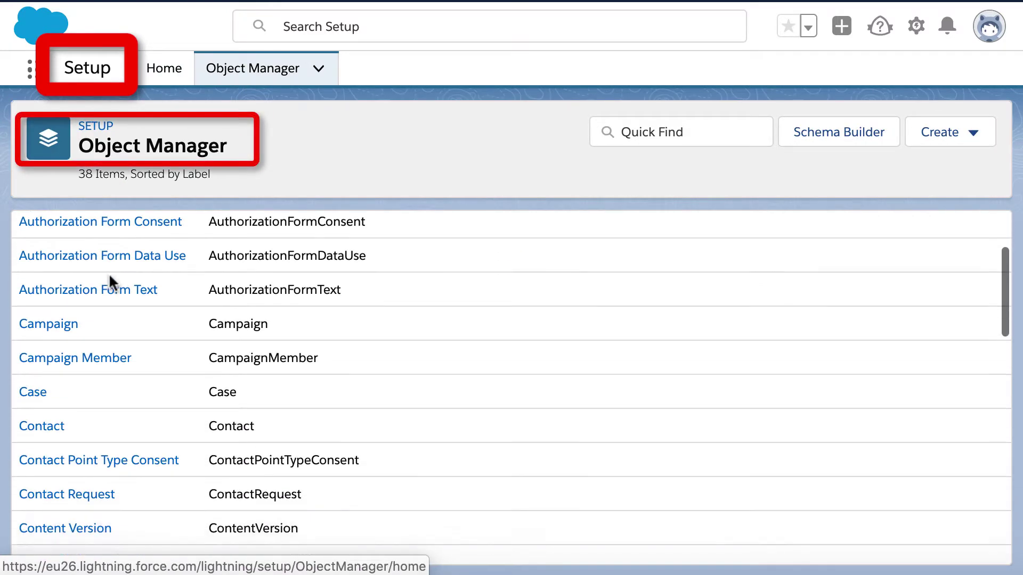
pyautogui.scroll(-8, 110, 281)
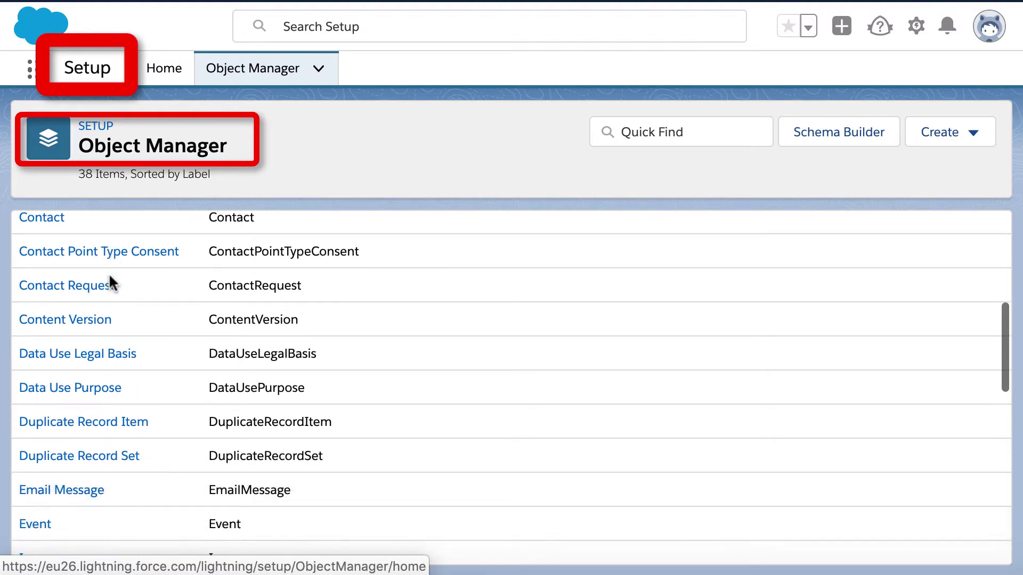
pyautogui.scroll(-5, 110, 281)
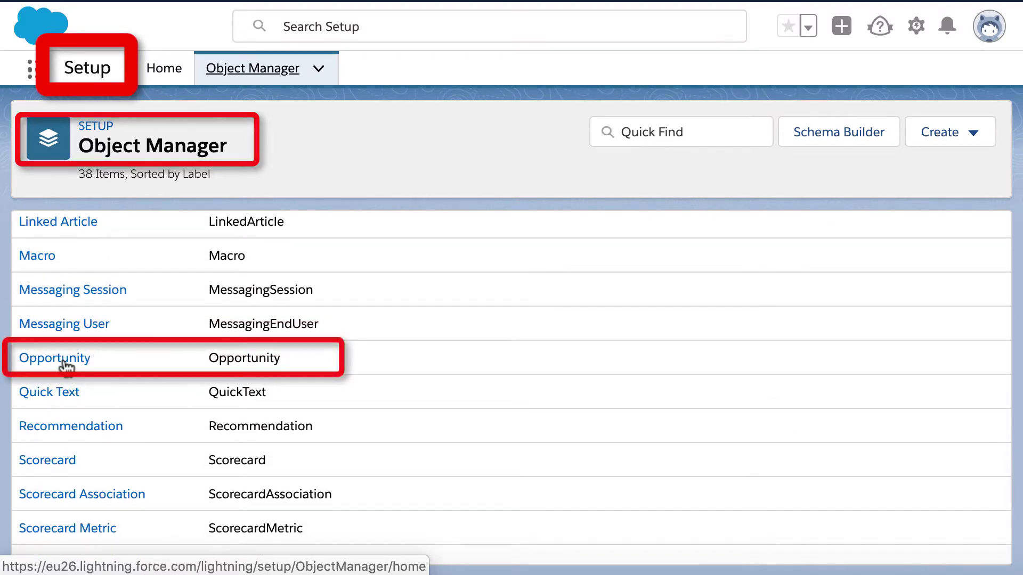
pyautogui.click(64, 362)
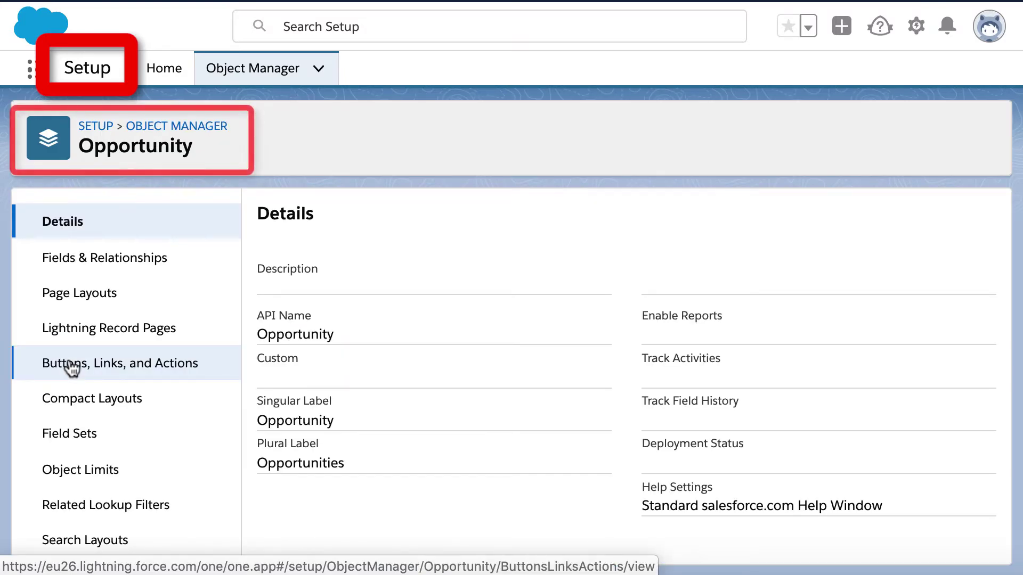
# Remove the Notes & Attachments related list from the Opportunity Layout and save the layout
pyautogui.click(80, 294)
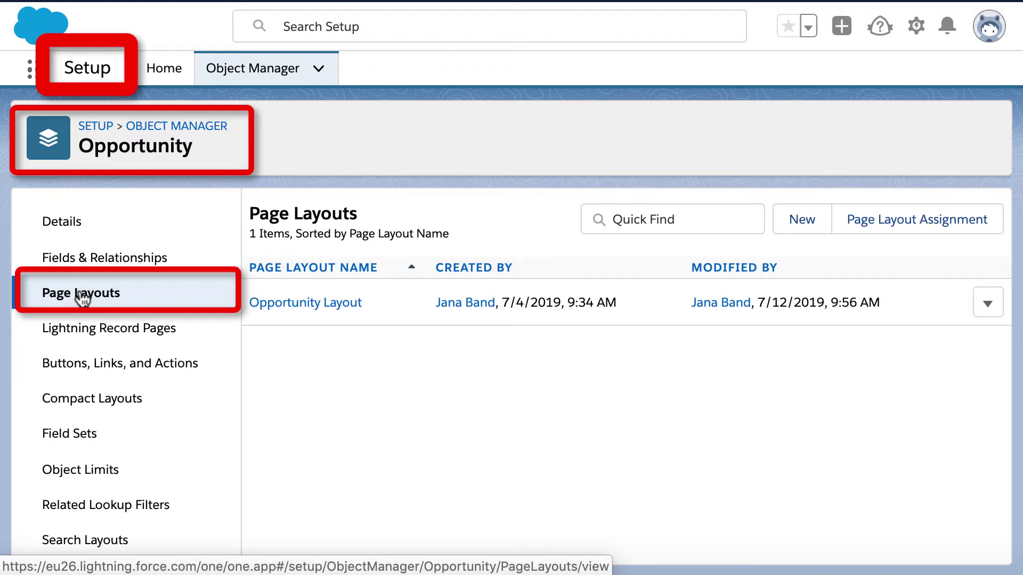
pyautogui.click(309, 303)
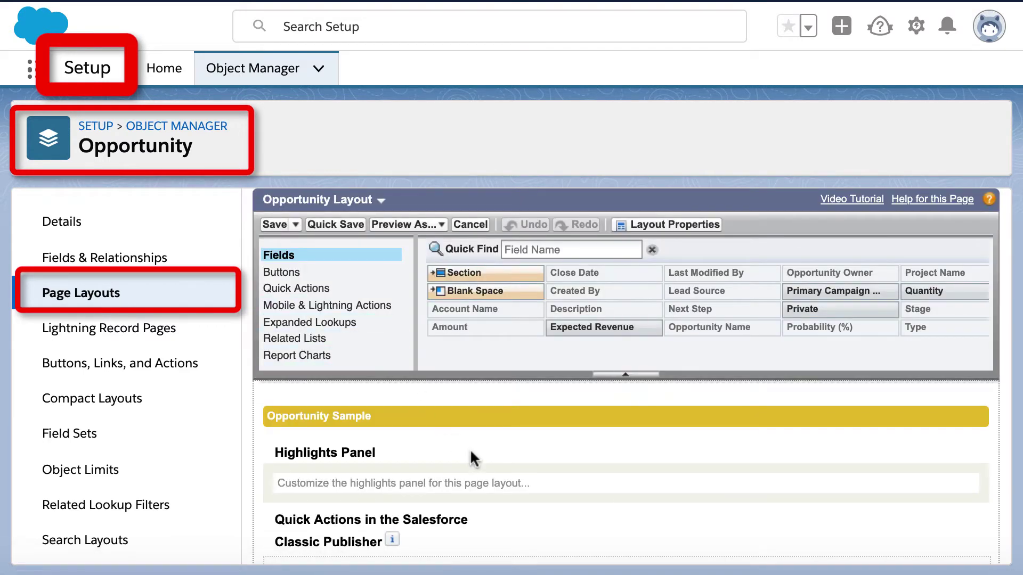
pyautogui.scroll(-3, 470, 448)
pyautogui.scroll(-10, 470, 449)
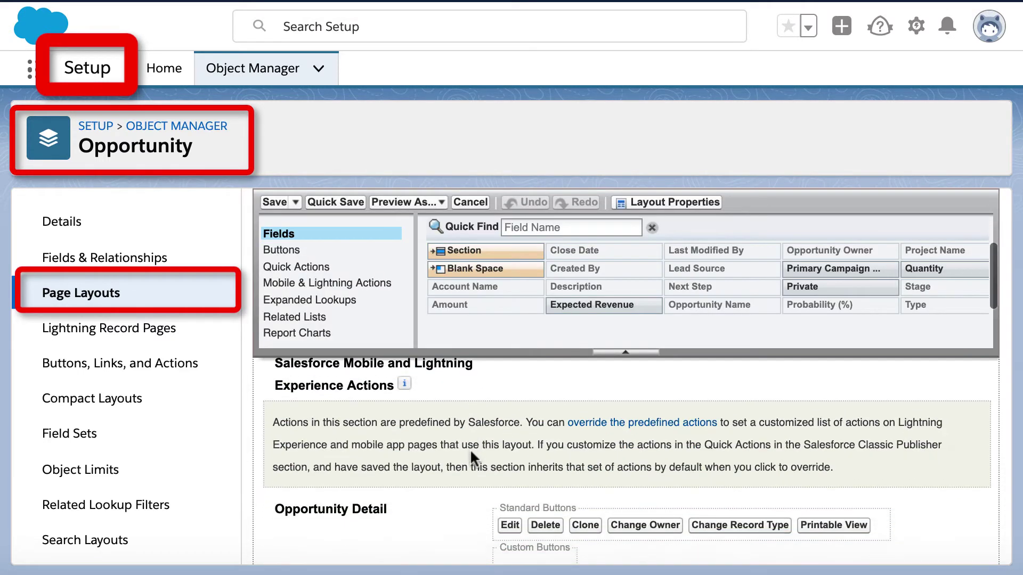
pyautogui.scroll(-10, 472, 452)
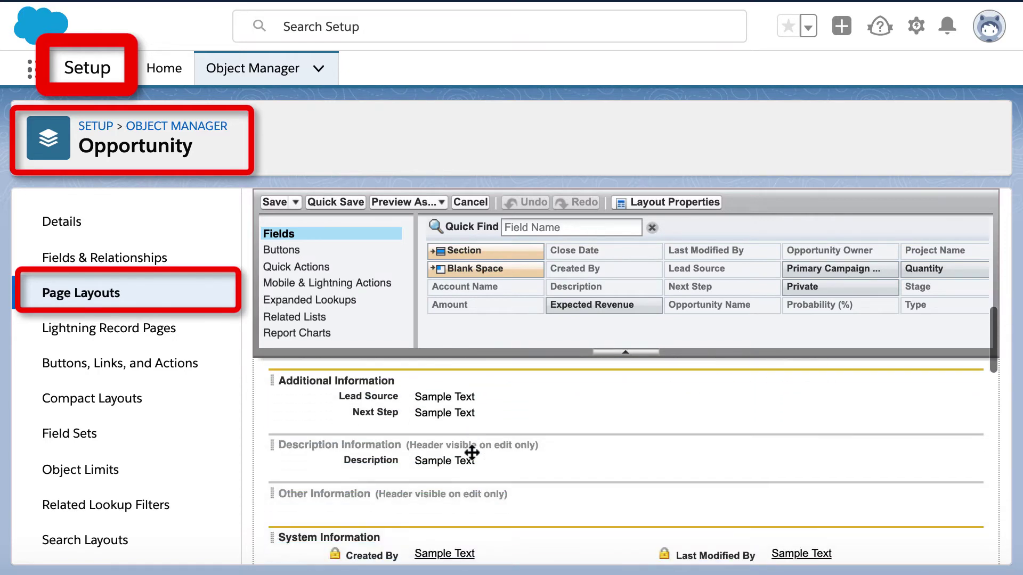
pyautogui.scroll(-10, 471, 452)
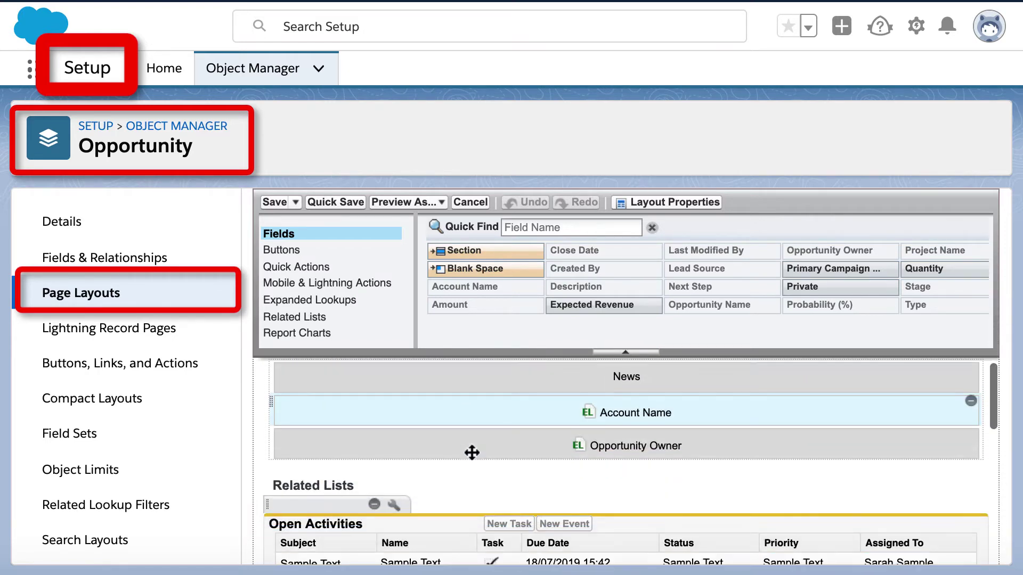
pyautogui.scroll(-5, 470, 449)
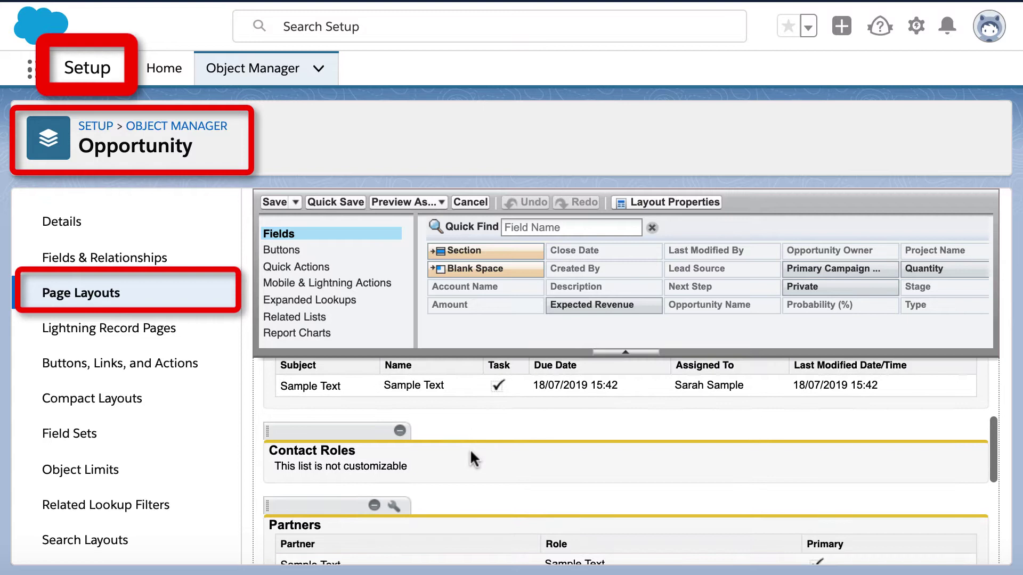
pyautogui.scroll(-3, 469, 449)
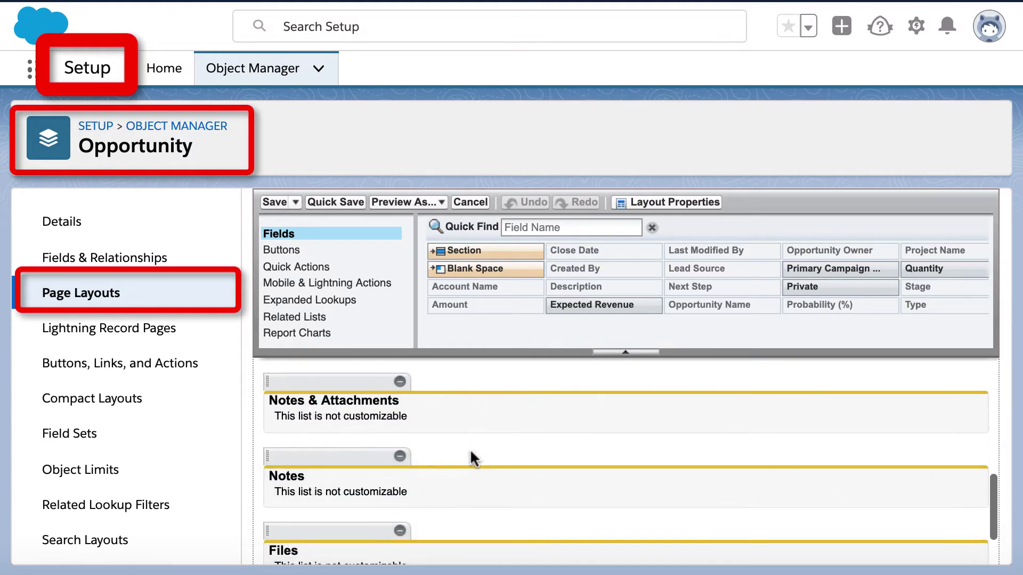
pyautogui.click(400, 381)
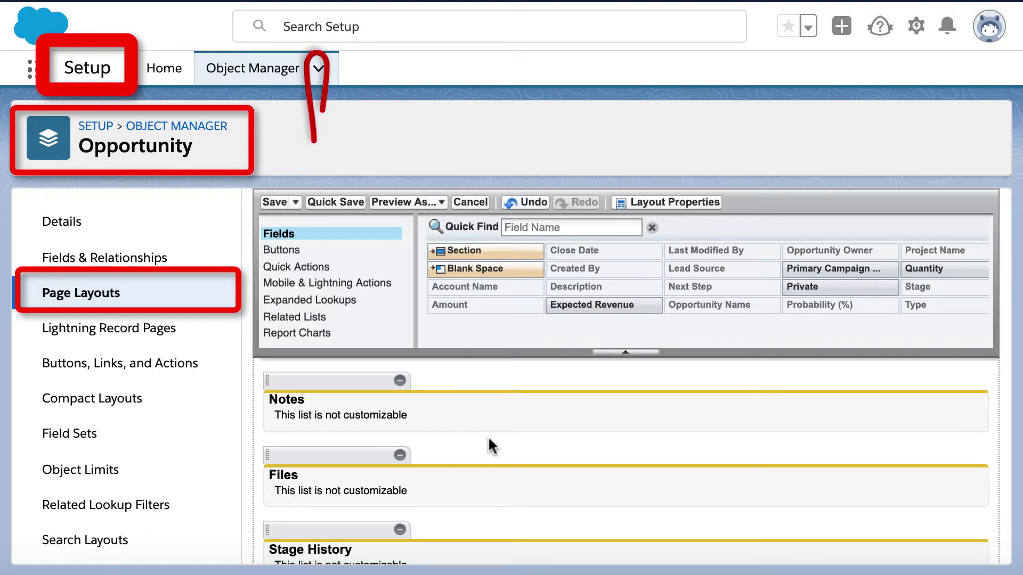
pyautogui.scroll(15, 488, 436)
pyautogui.click(275, 202)
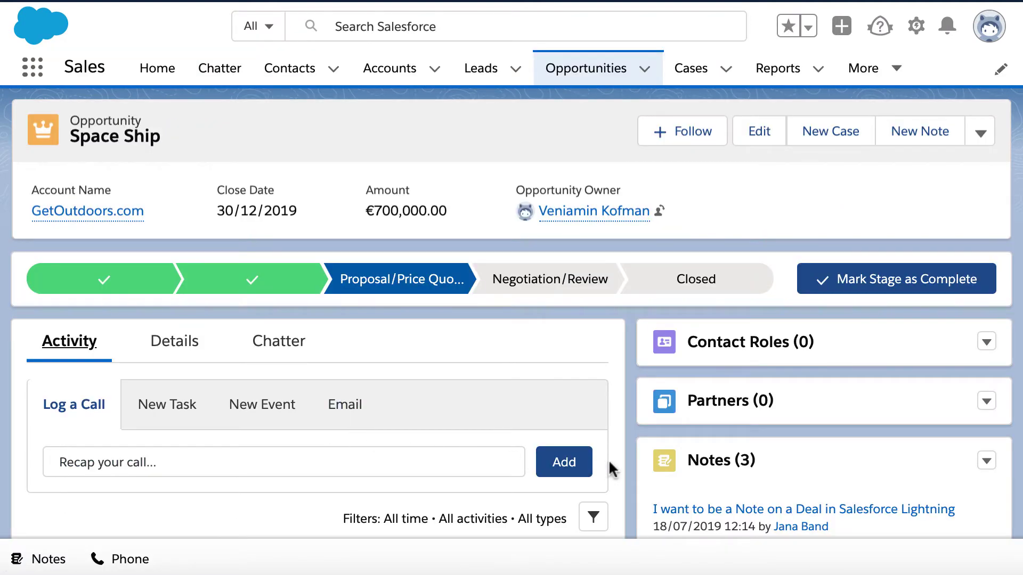
# Check that Space Ship's related lists show Notes (3) then Files (0), without Notes & Attachments
pyautogui.scroll(-5, 619, 464)
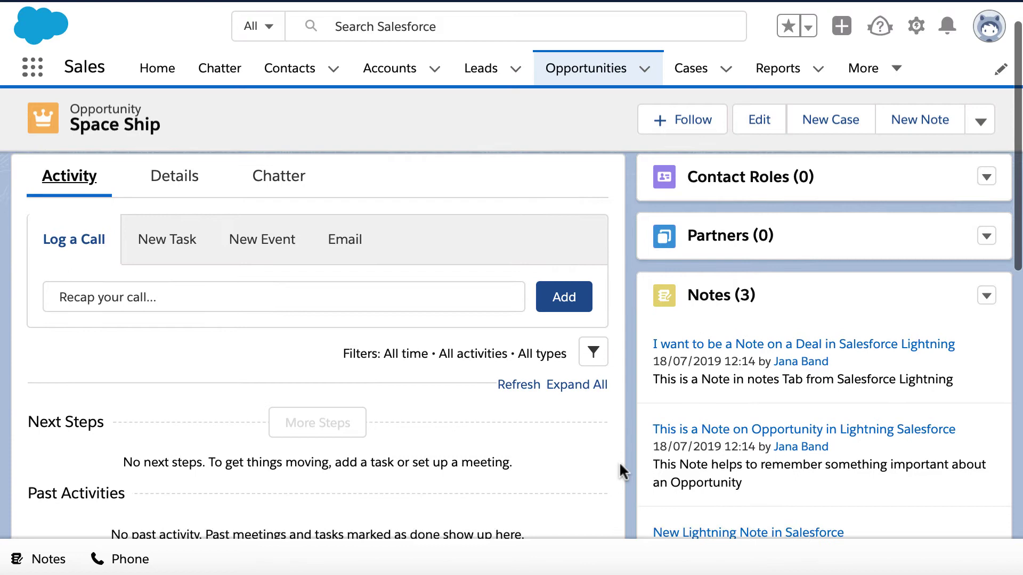
pyautogui.scroll(-2, 619, 461)
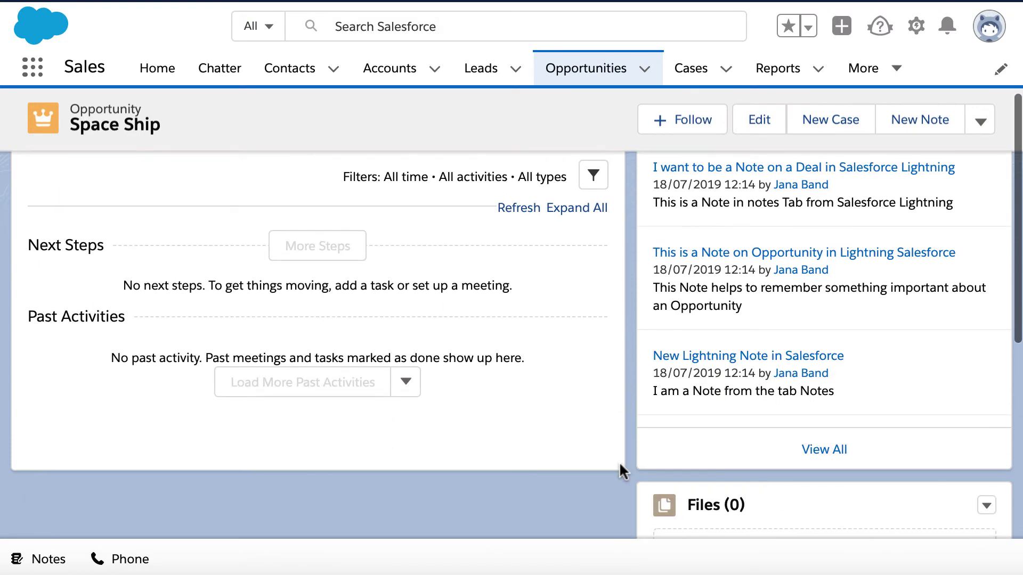